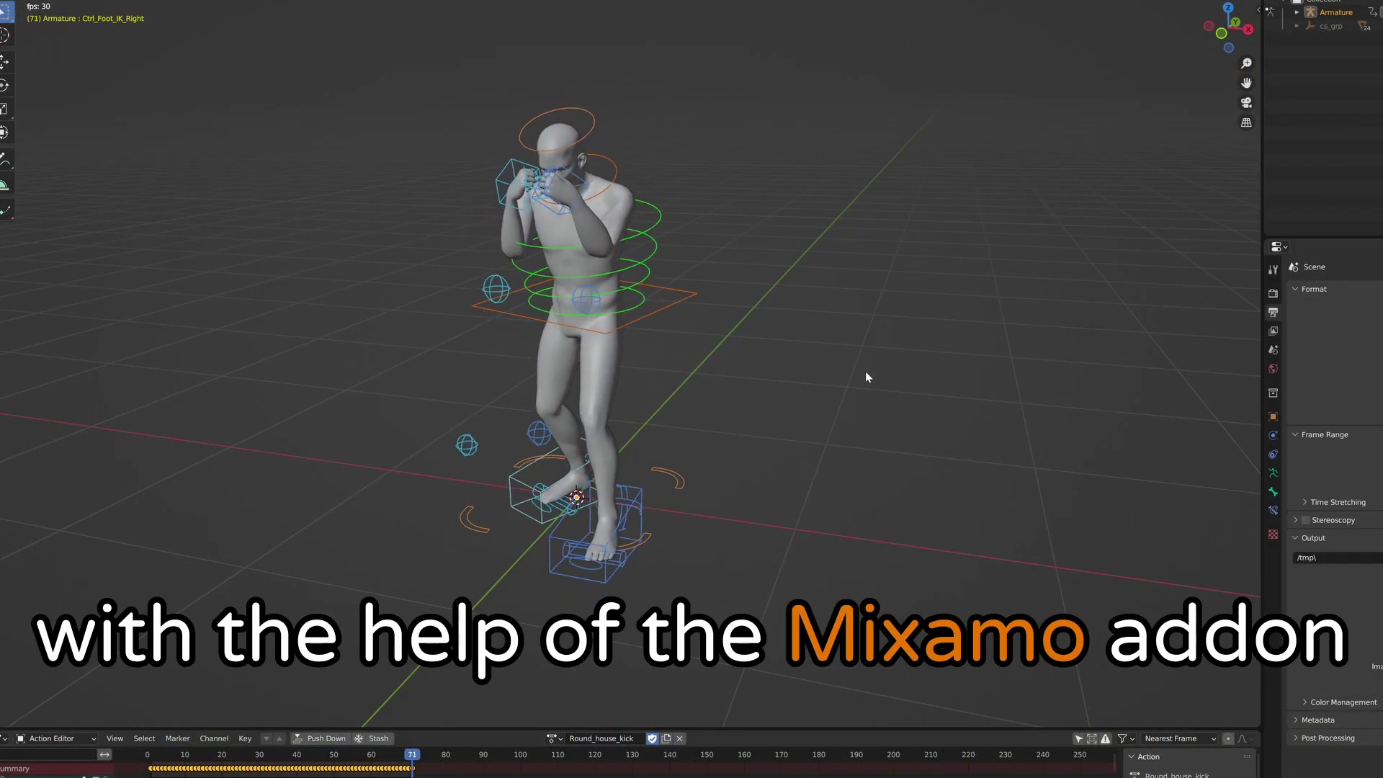
Step: Add Mixamo-mapped rig elements with the Quick Rigging Tool and raise the kick curve's peak
{"action": "key", "text": "ctrl+KP_3"}
{"action": "middle_click_drag", "start_coordinate": [875, 392], "coordinate": [496, 407]}
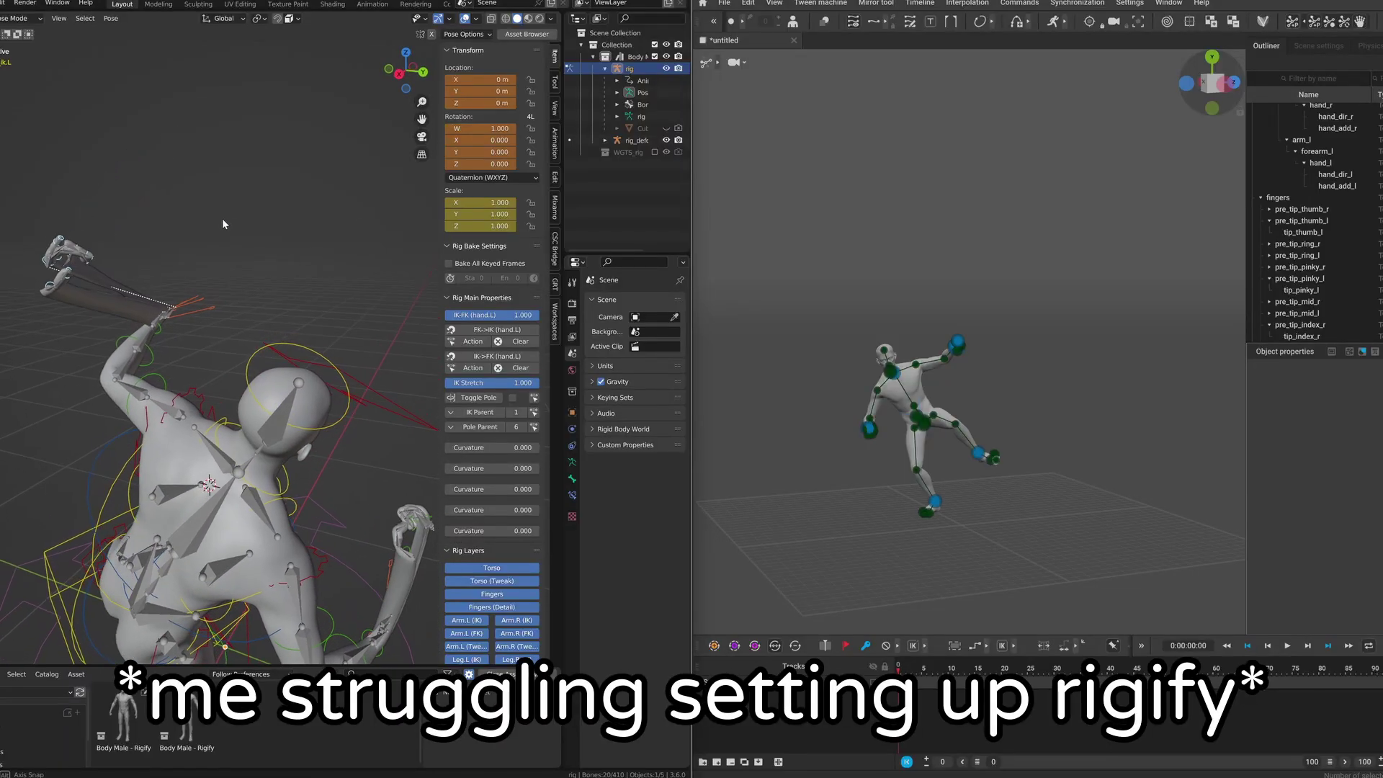
{"action": "scroll", "coordinate": [921, 457], "scroll_direction": "up", "scroll_amount": 5}
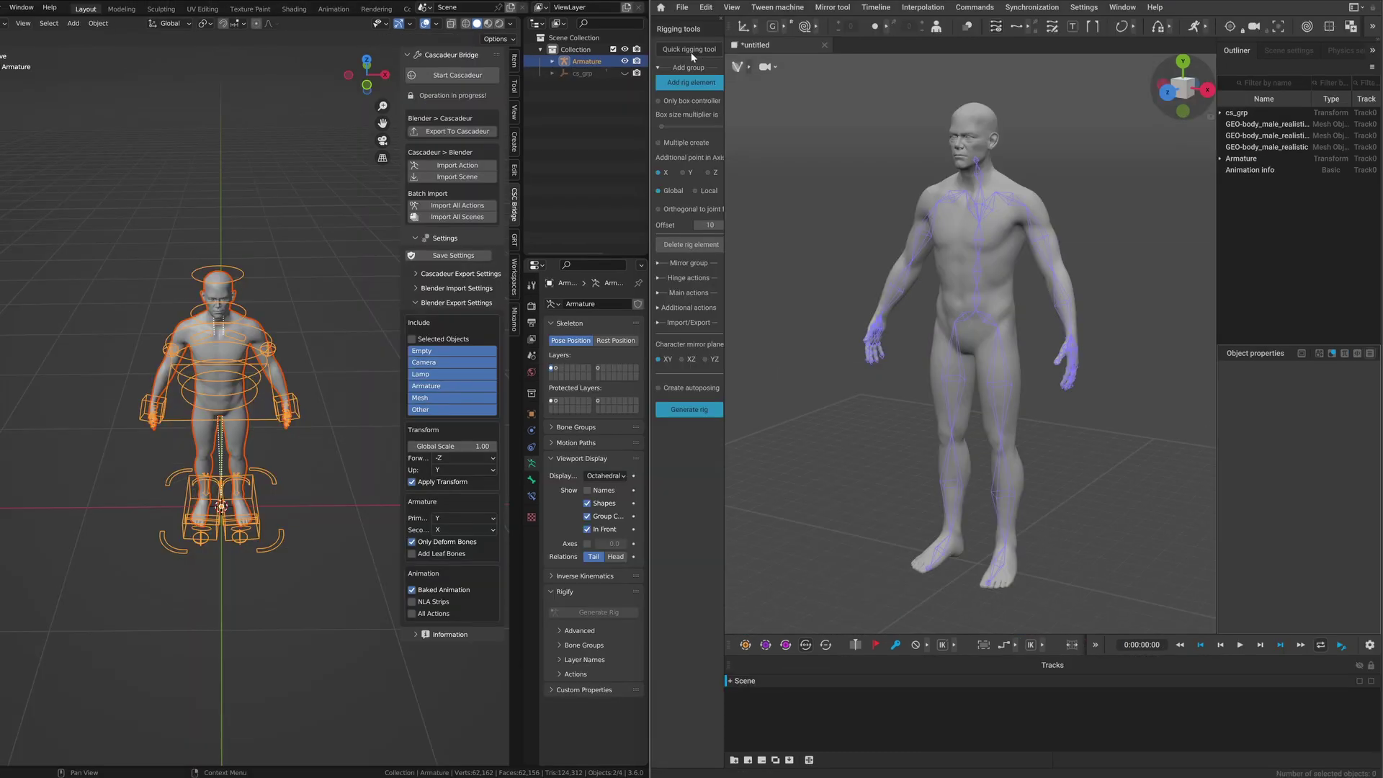
{"action": "left_click", "coordinate": [690, 49]}
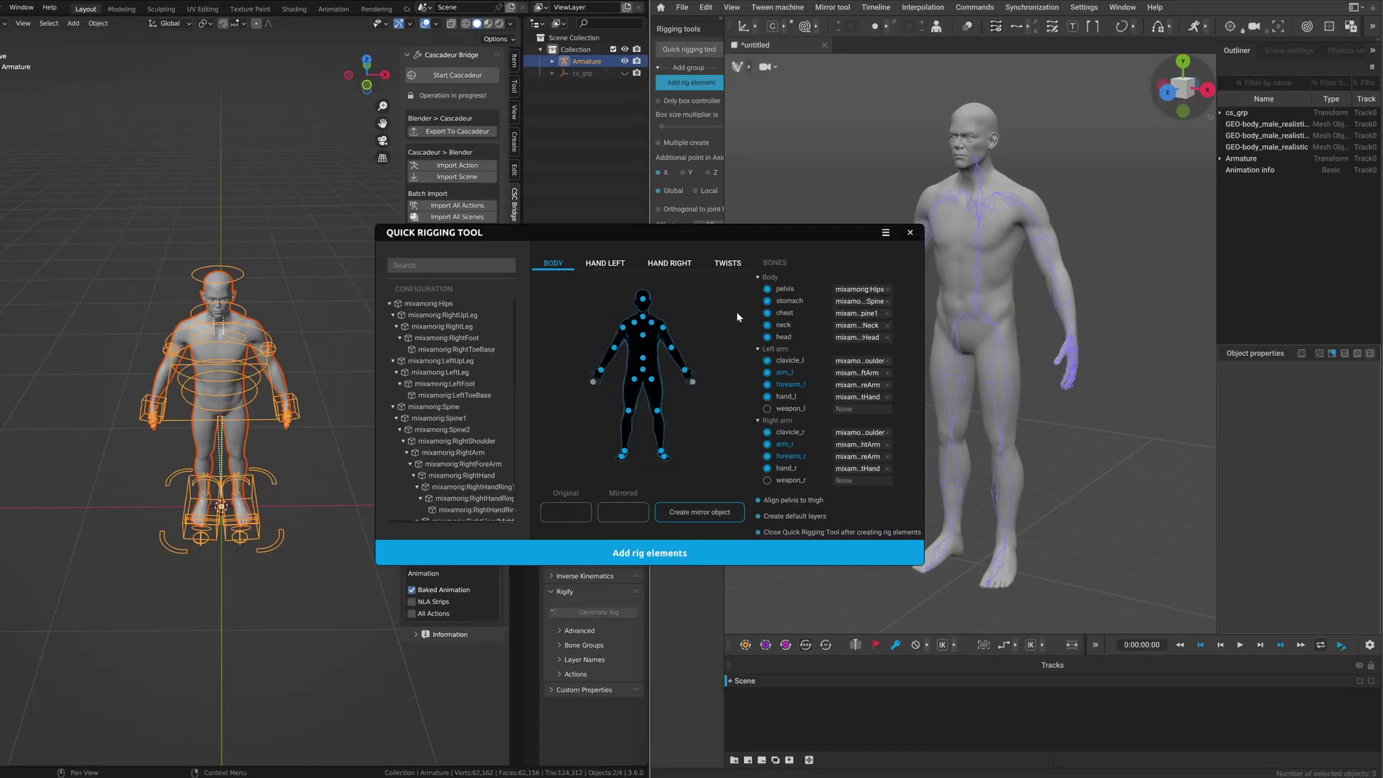
{"action": "left_click", "coordinate": [662, 561]}
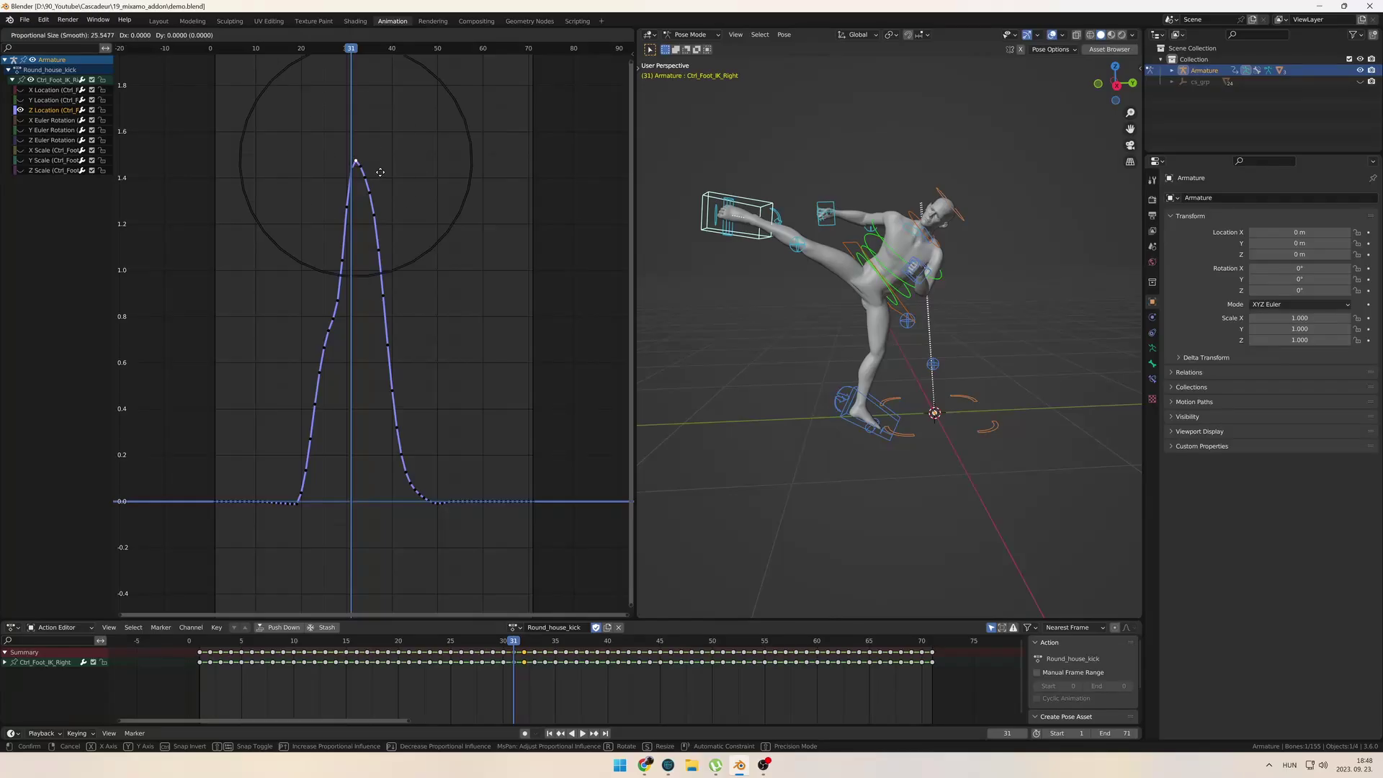
{"action": "left_click_drag", "start_coordinate": [391, 179], "coordinate": [385, 142]}
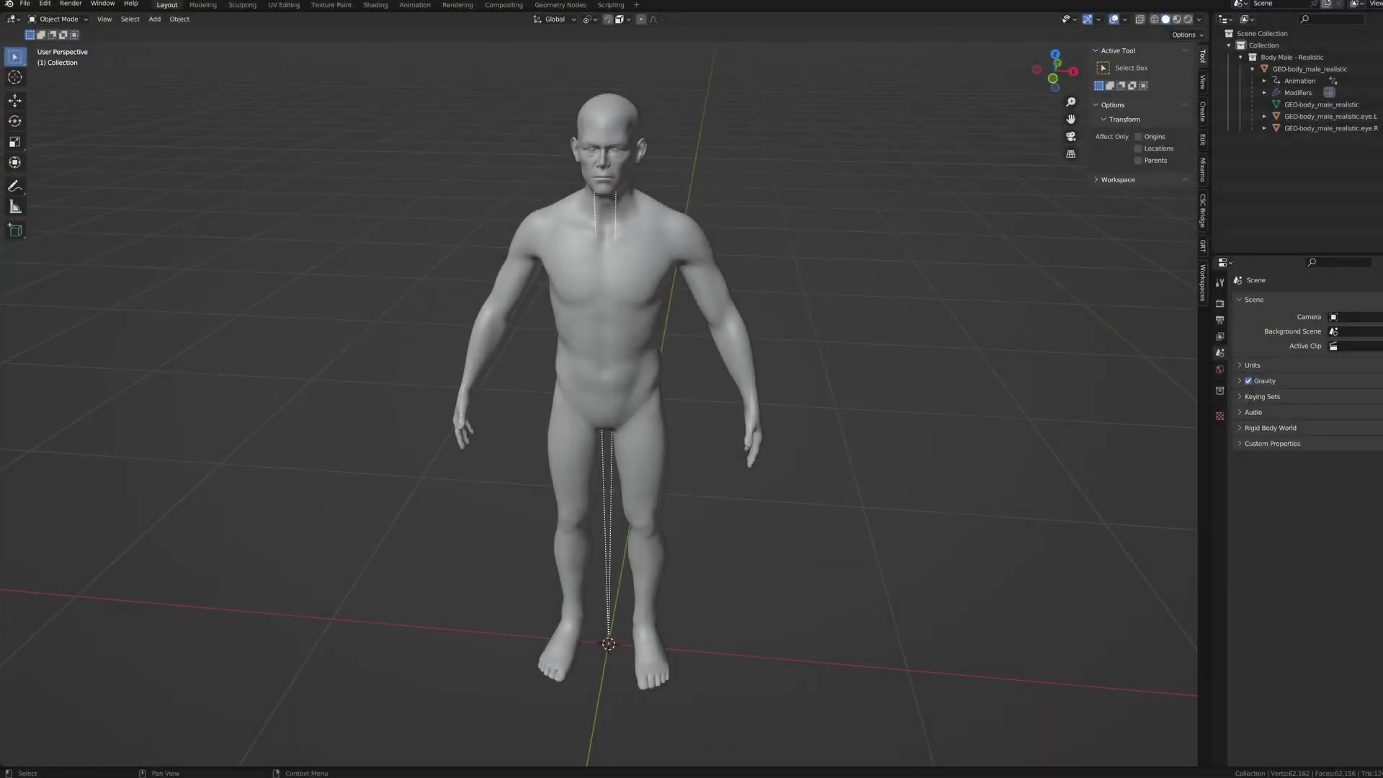
Step: Export the scene as an FBX file named base_male.fbx
{"action": "left_click", "coordinate": [25, 4]}
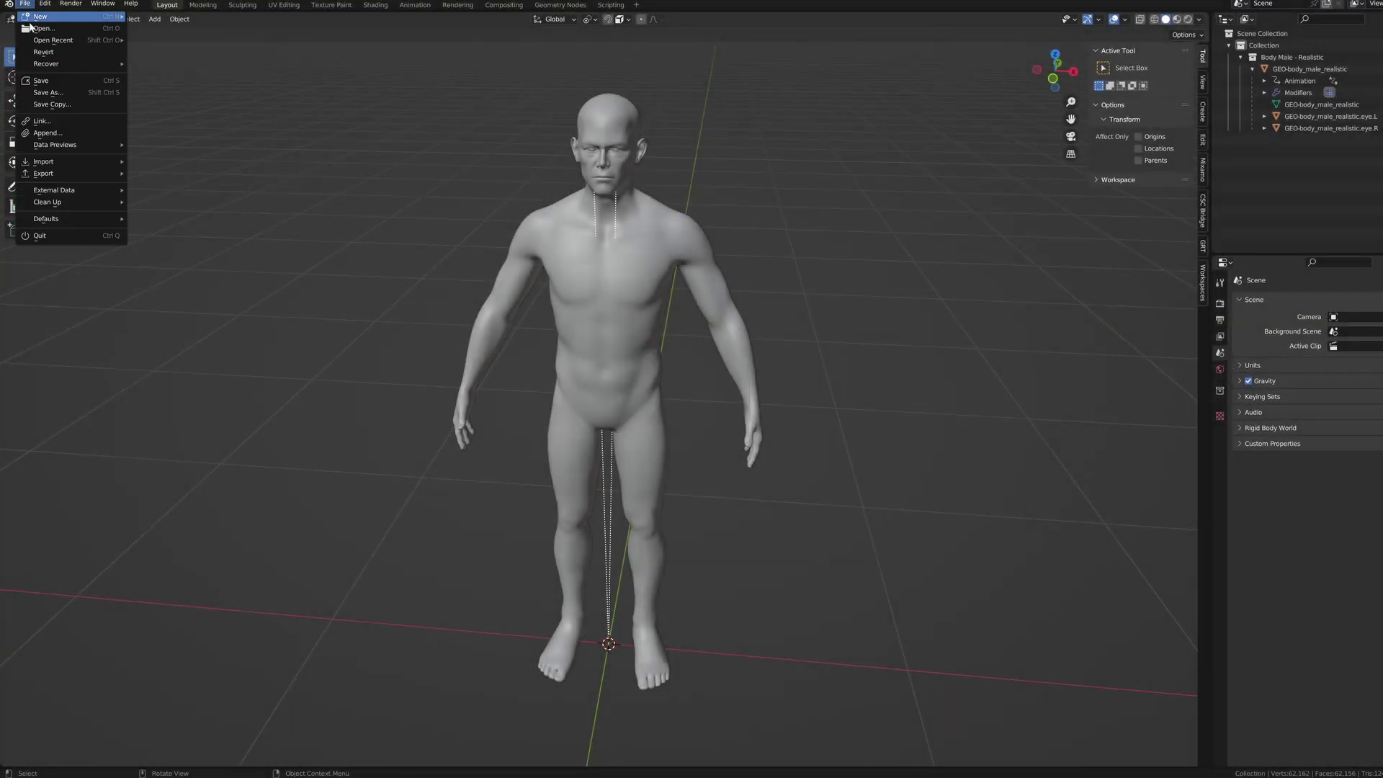
{"action": "mouse_move", "coordinate": [66, 177]}
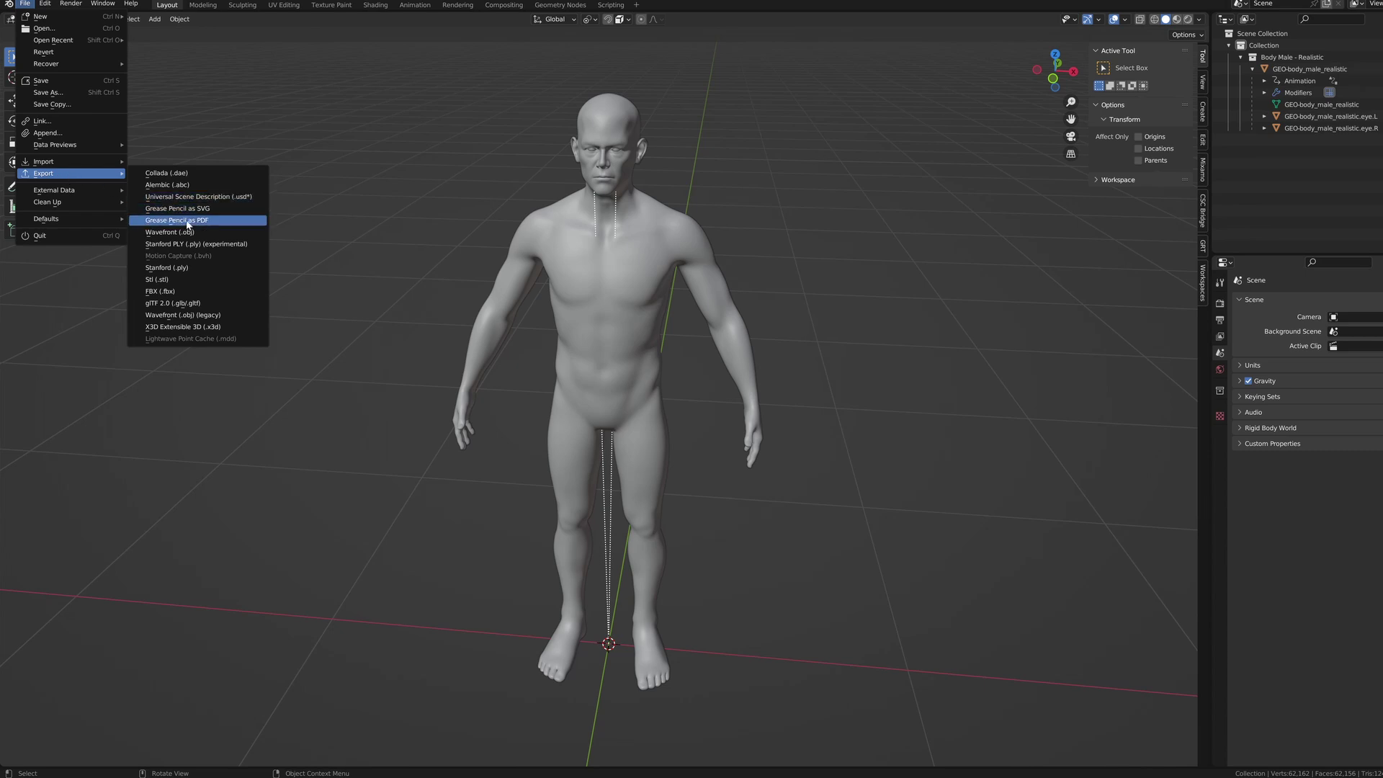
{"action": "left_click", "coordinate": [177, 291]}
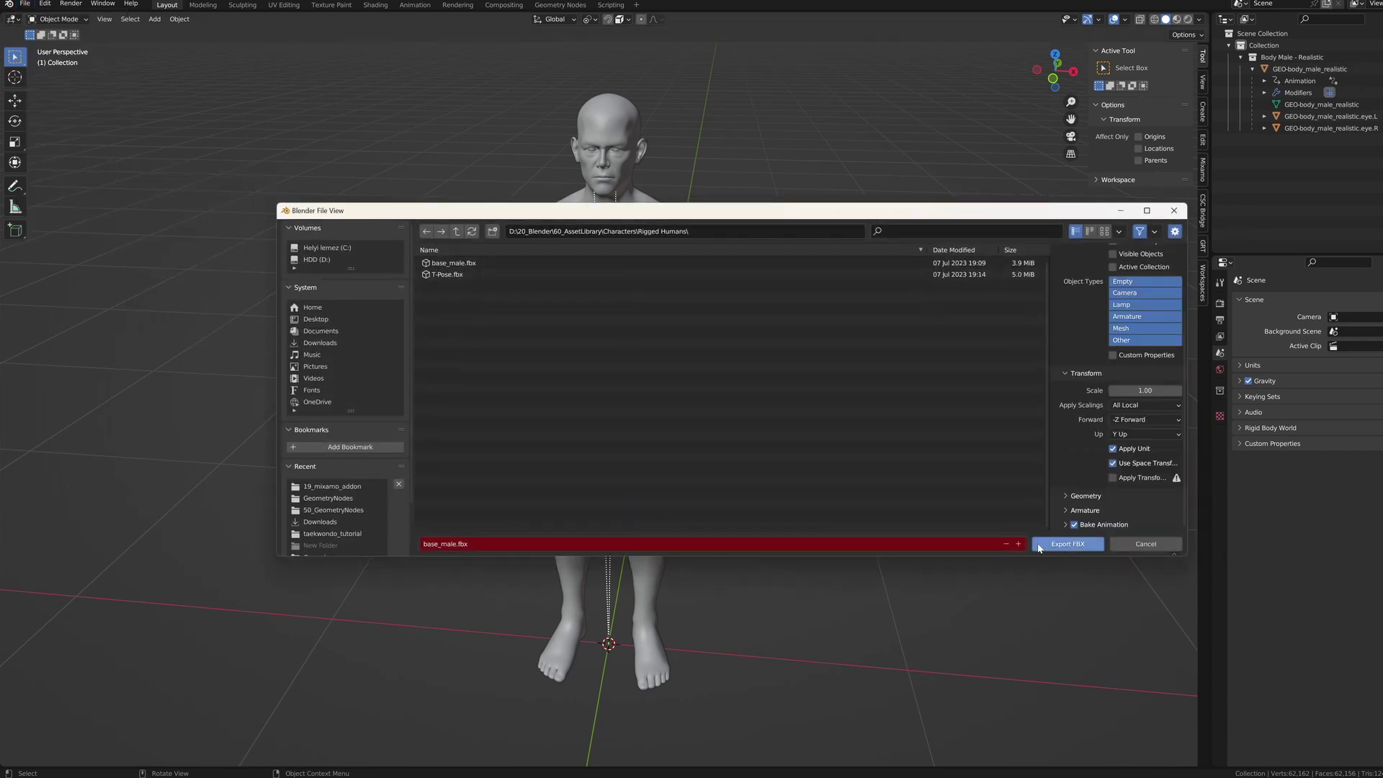
{"action": "left_click", "coordinate": [1063, 546]}
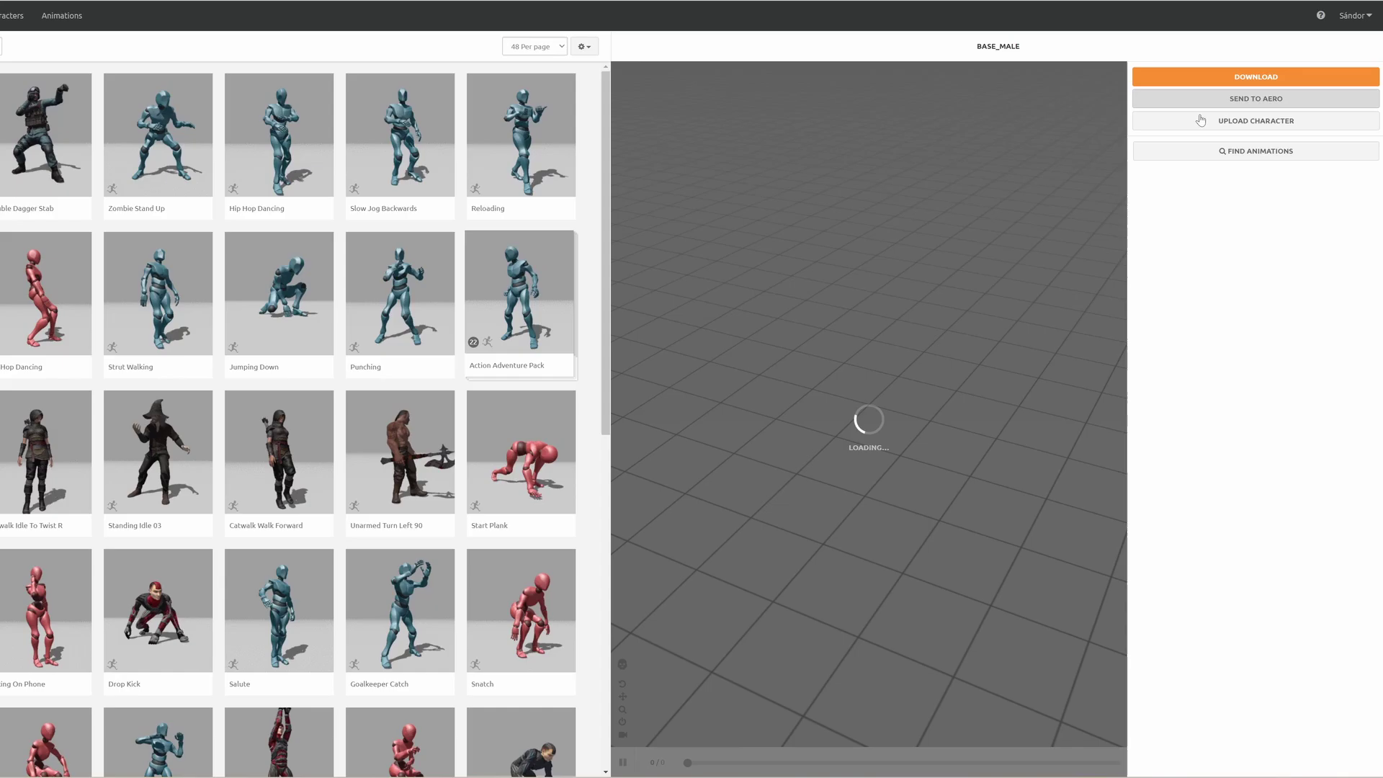
Step: Upload the character FBX to Mixamo and place chin, wrist, elbow, knee and groin markers
{"action": "left_click", "coordinate": [1200, 120]}
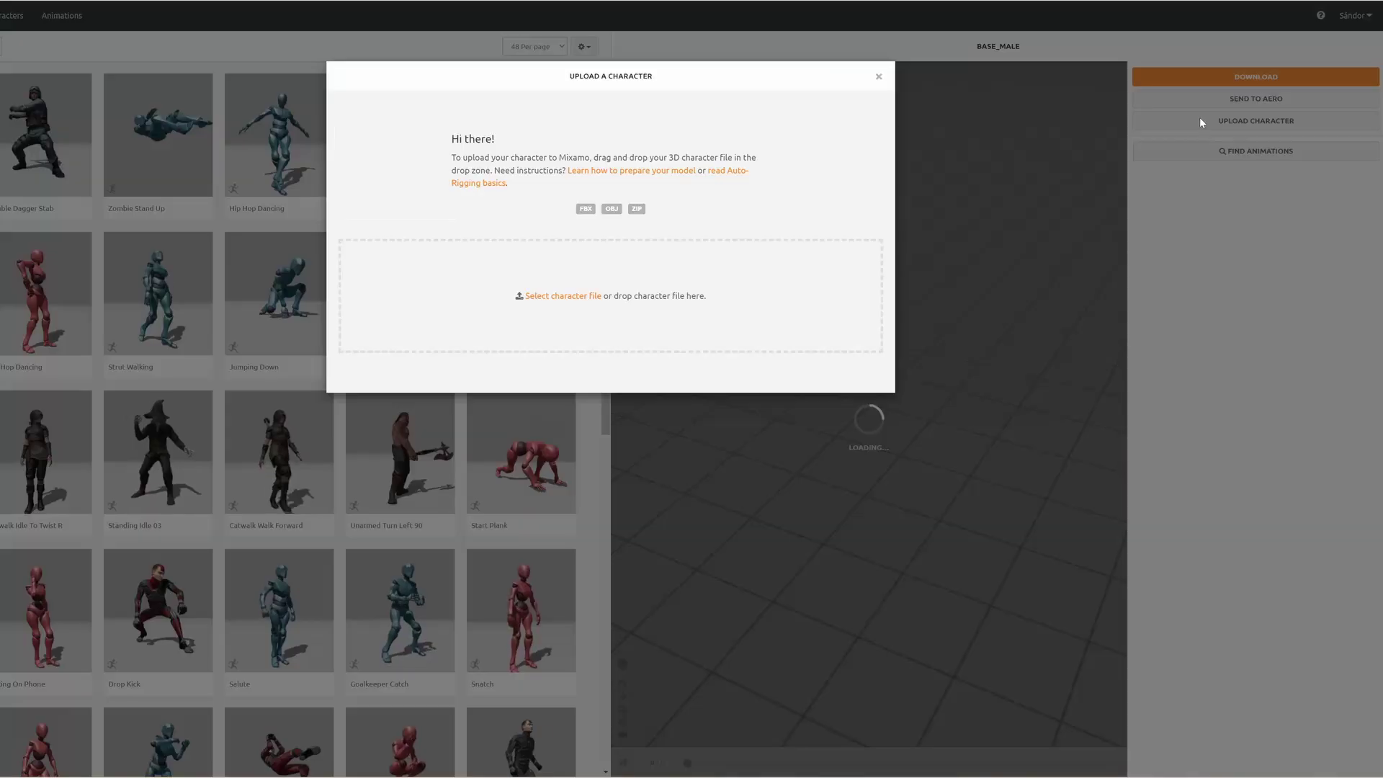
{"action": "left_click_drag", "start_coordinate": [376, 210], "coordinate": [491, 279]}
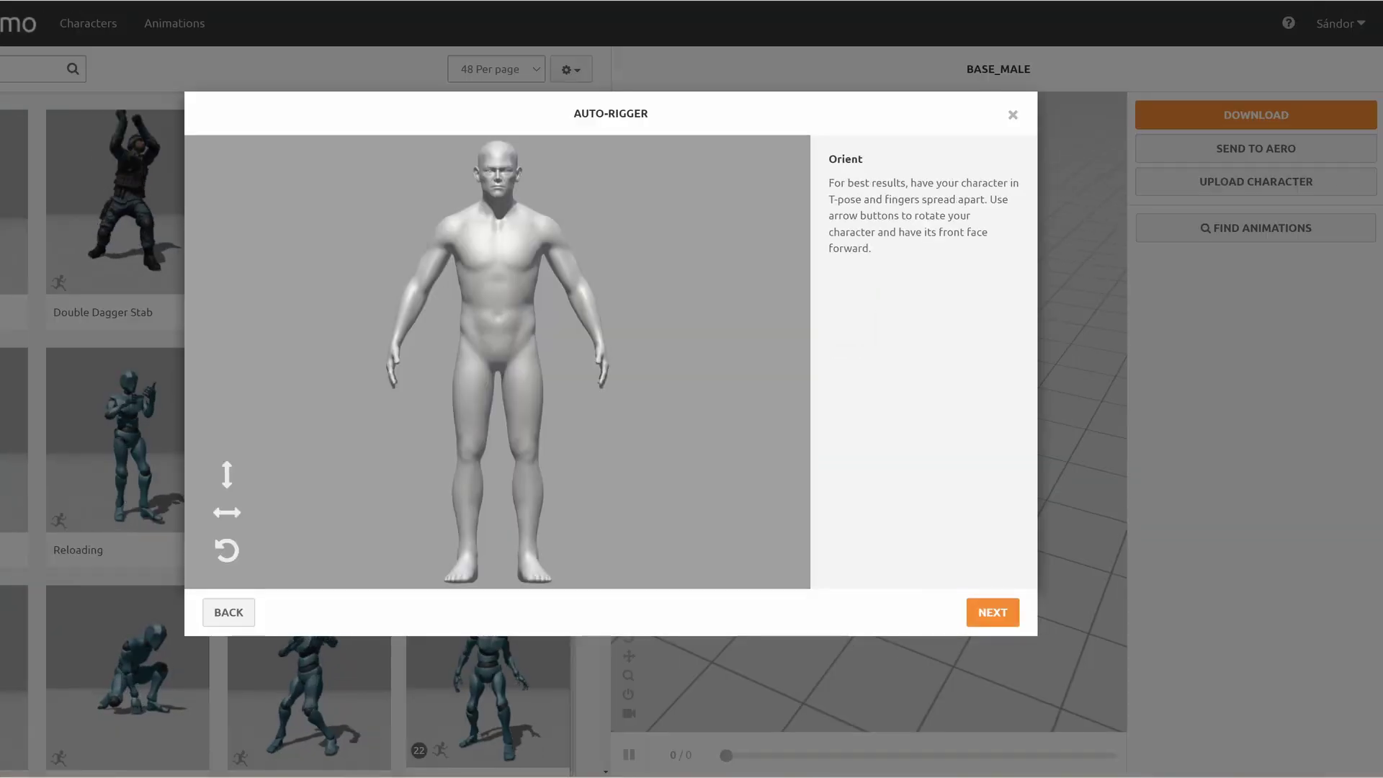
{"action": "left_click", "coordinate": [992, 612]}
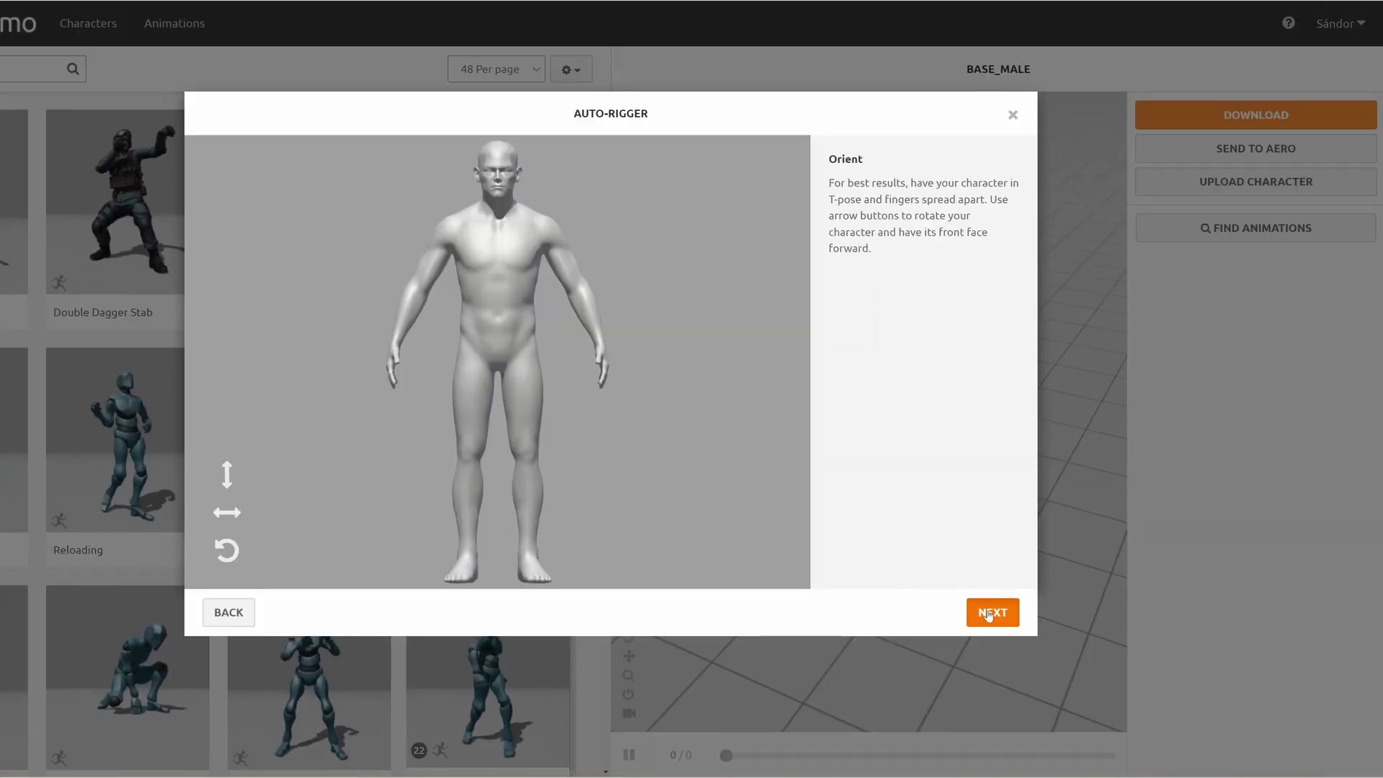
{"action": "mouse_move", "coordinate": [284, 363]}
{"action": "left_mouse_down"}
{"action": "mouse_move", "coordinate": [494, 216]}
{"action": "mouse_move", "coordinate": [497, 194]}
{"action": "left_mouse_up"}
{"action": "left_click_drag", "start_coordinate": [334, 407], "coordinate": [605, 338]}
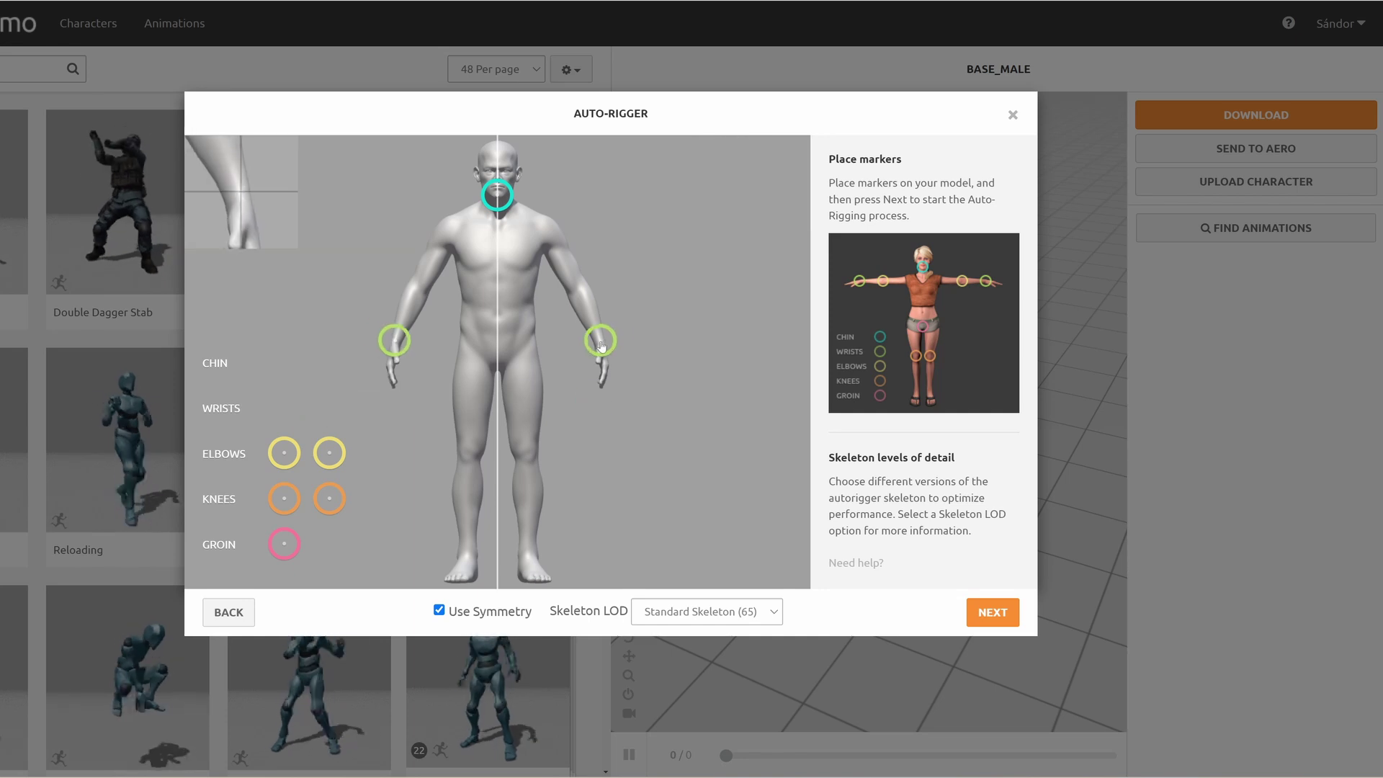
{"action": "mouse_move", "coordinate": [329, 453]}
{"action": "left_mouse_down"}
{"action": "mouse_move", "coordinate": [540, 328]}
{"action": "mouse_move", "coordinate": [574, 288]}
{"action": "left_mouse_up"}
{"action": "left_click_drag", "start_coordinate": [329, 498], "coordinate": [529, 452]}
{"action": "left_click_drag", "start_coordinate": [285, 544], "coordinate": [497, 360]}
{"action": "left_click", "coordinate": [992, 612]}
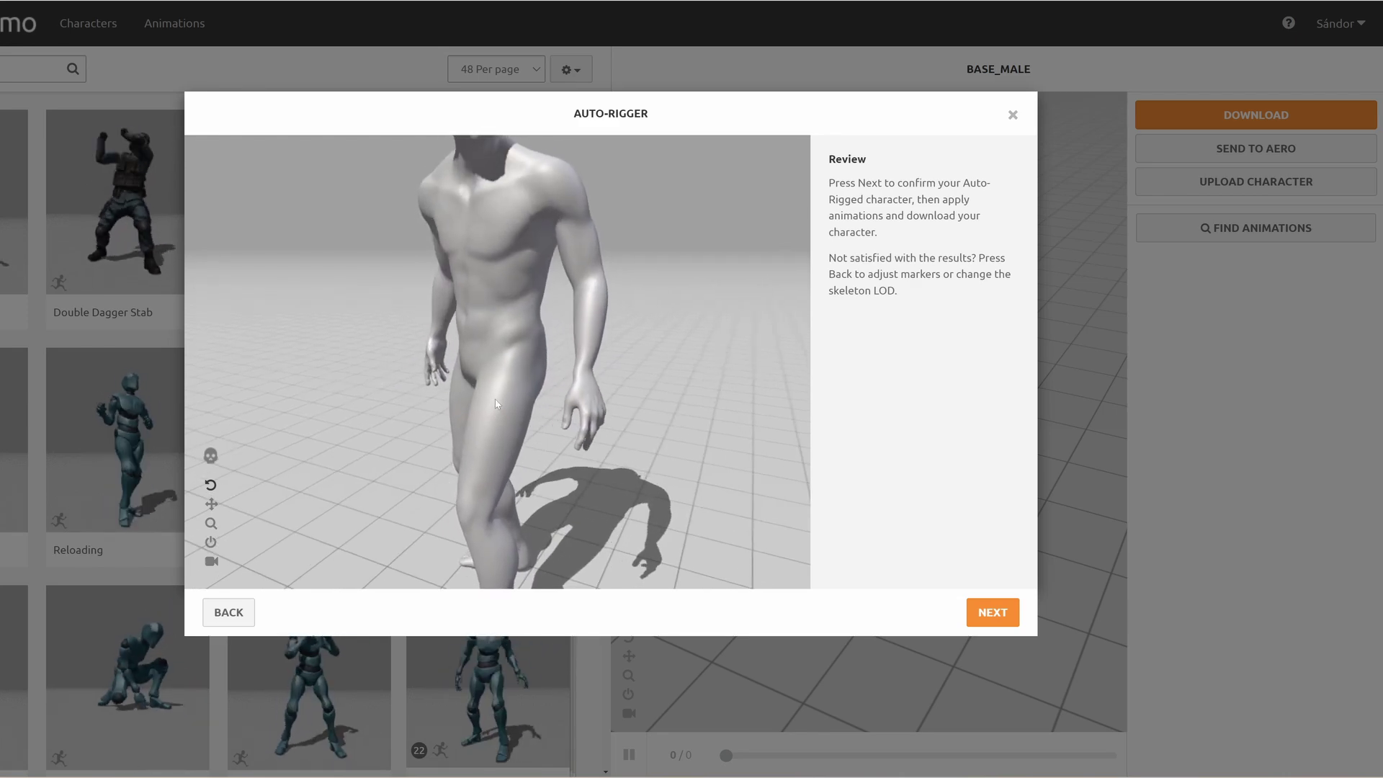
Step: Accept the auto-rigged character and download it as FBX with Original Pose
{"action": "left_click", "coordinate": [993, 612]}
{"action": "left_click", "coordinate": [1243, 121]}
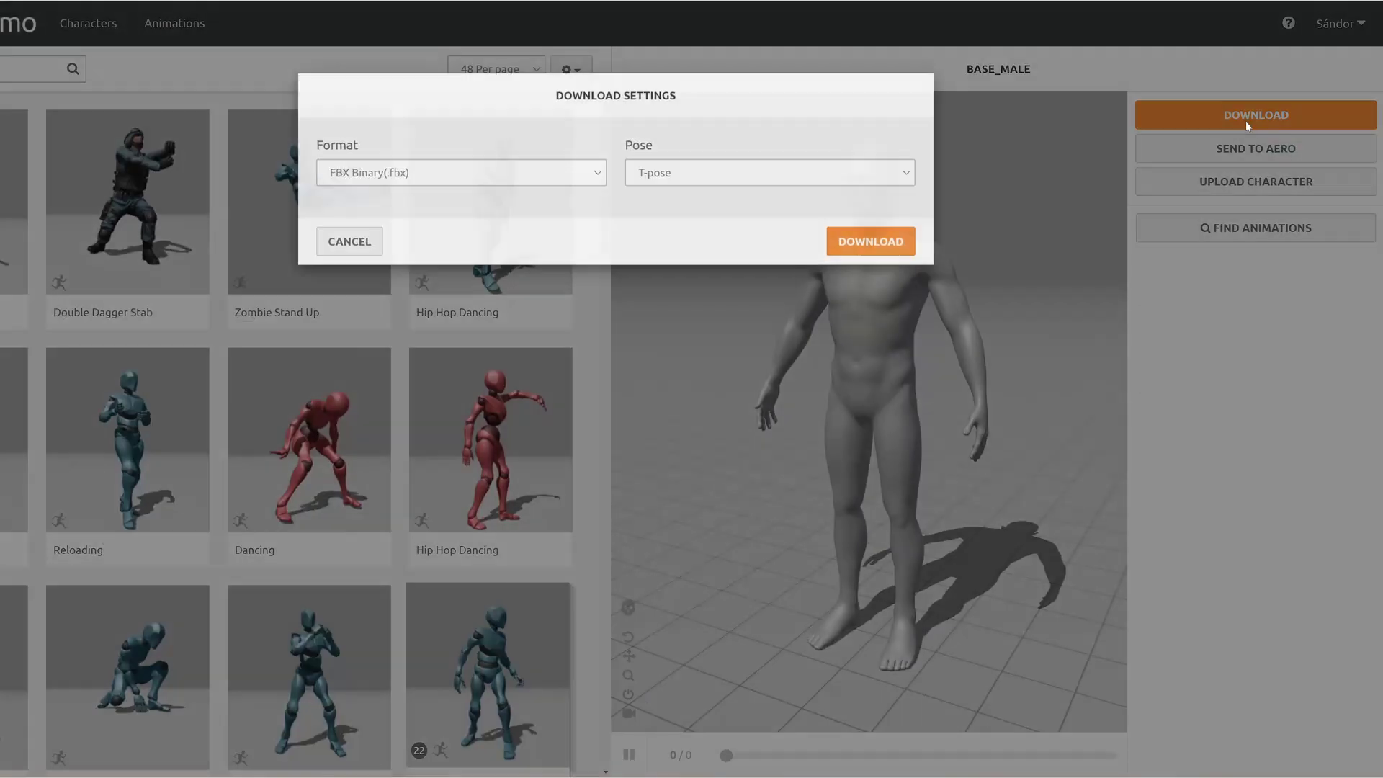
{"action": "left_click", "coordinate": [787, 191]}
{"action": "left_click", "coordinate": [715, 227]}
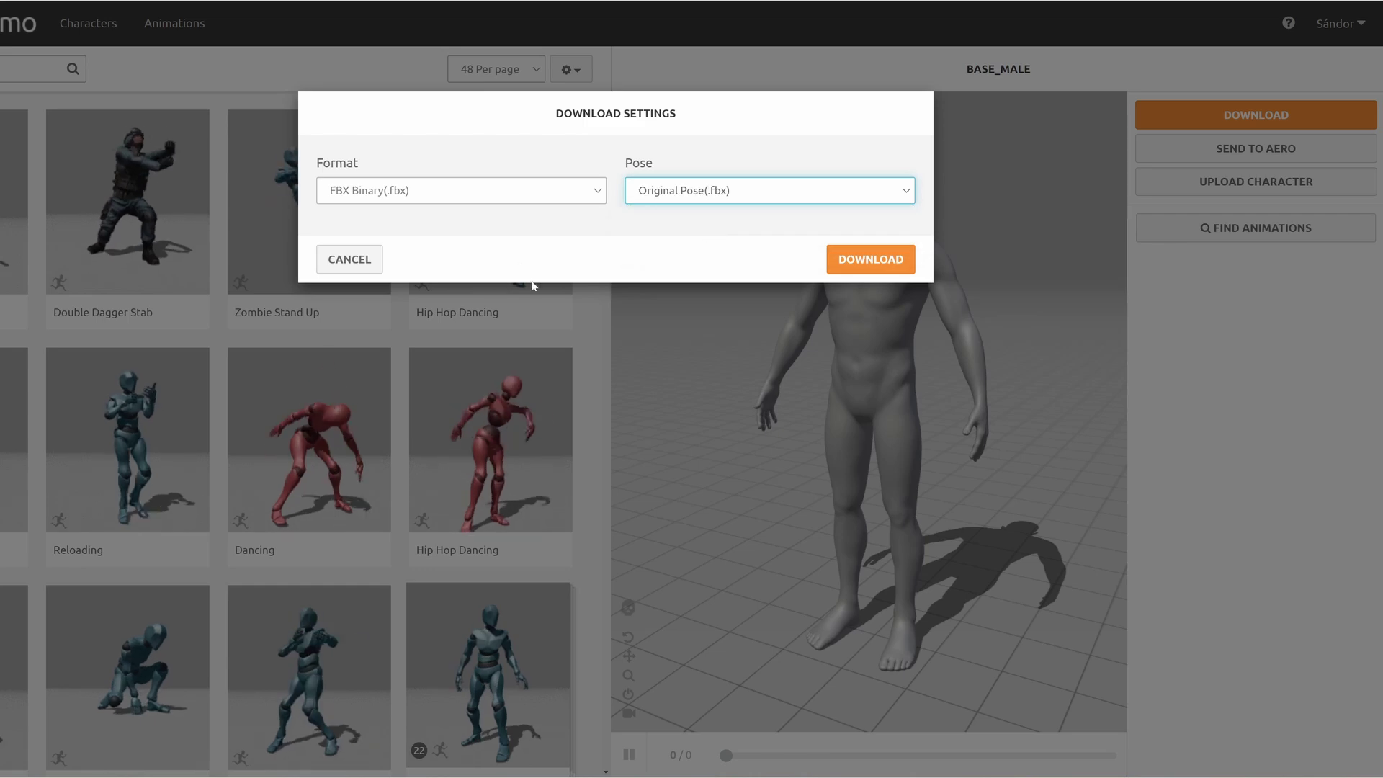
{"action": "left_click", "coordinate": [850, 263]}
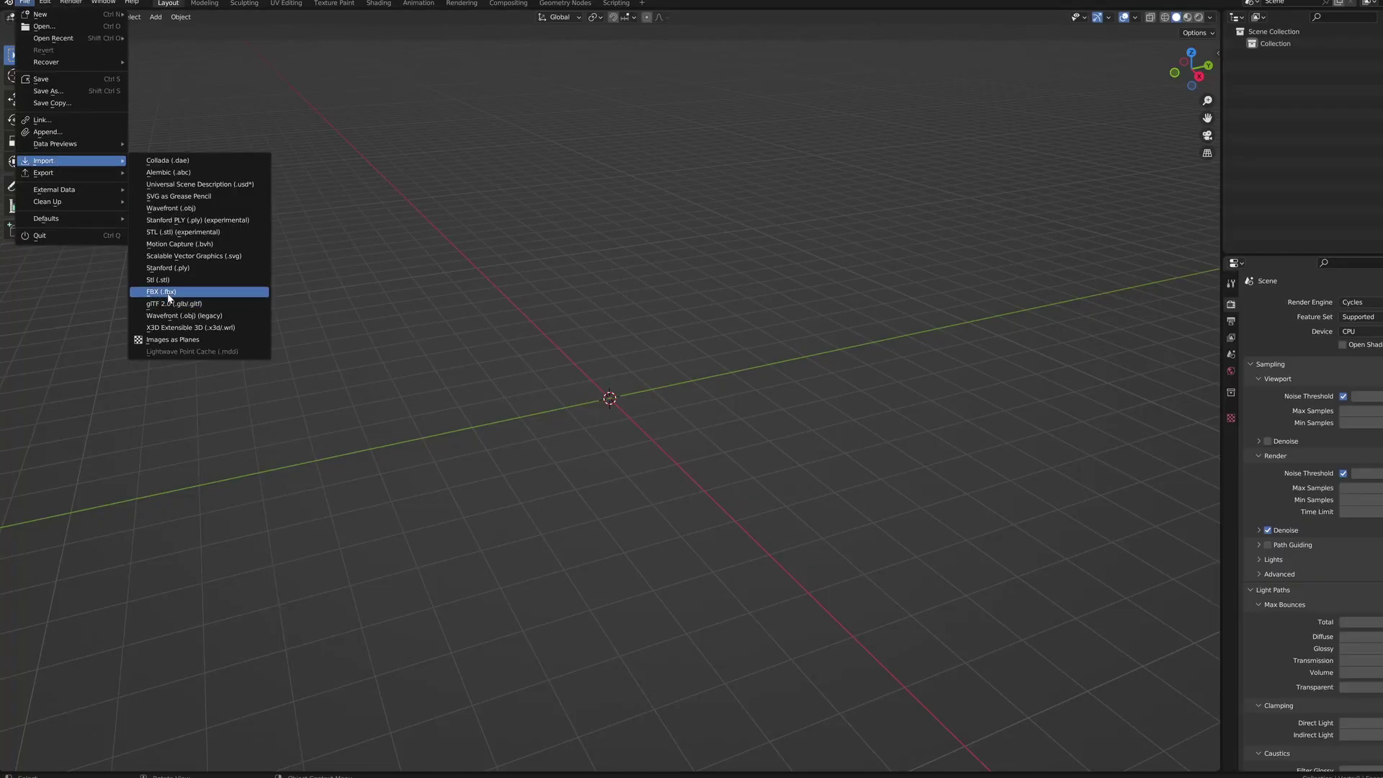
Step: Import the rigged FBX into Blender and apply all transforms to the armature and mesh
{"action": "left_click", "coordinate": [180, 291]}
{"action": "scroll", "coordinate": [1071, 456], "scroll_direction": "down", "scroll_amount": 3}
{"action": "left_click", "coordinate": [1078, 546]}
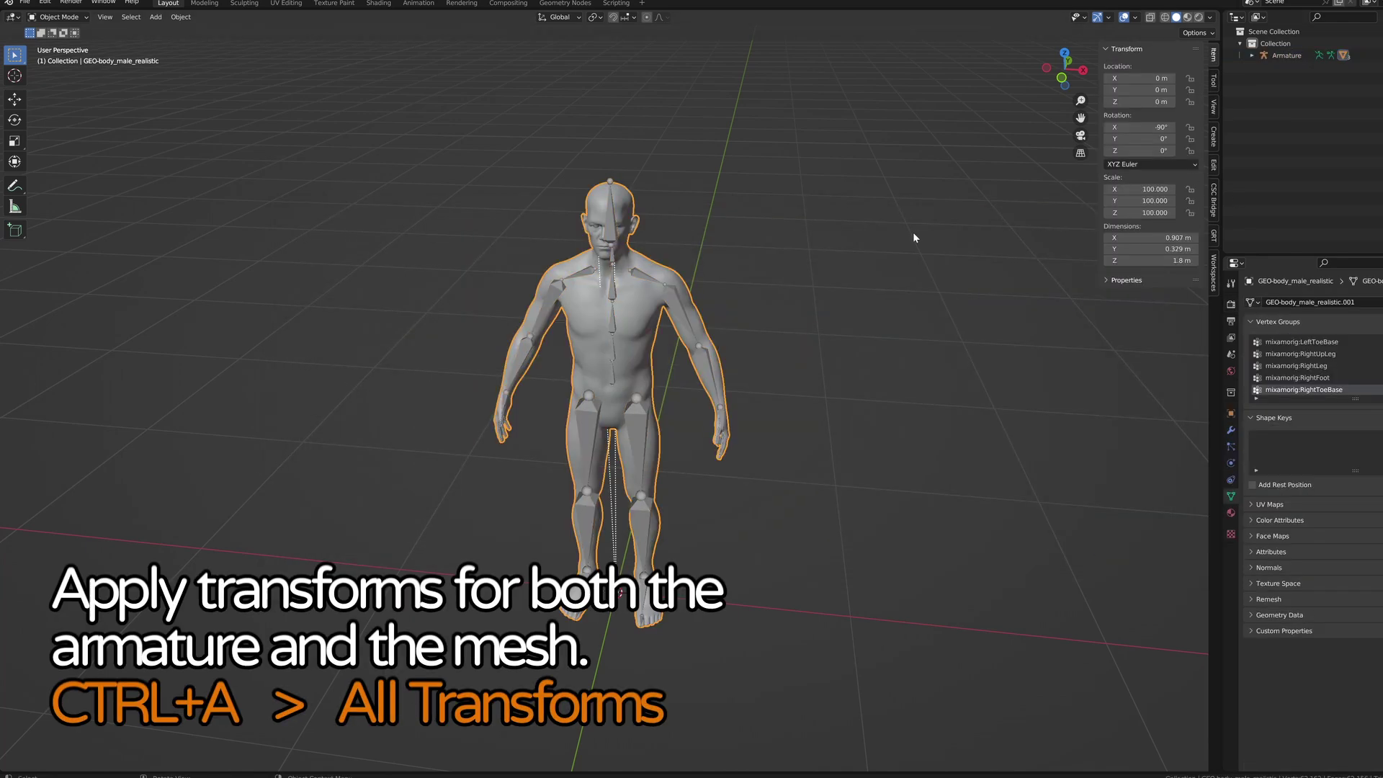
{"action": "key", "text": "ctrl+a"}
{"action": "left_click", "coordinate": [875, 265]}
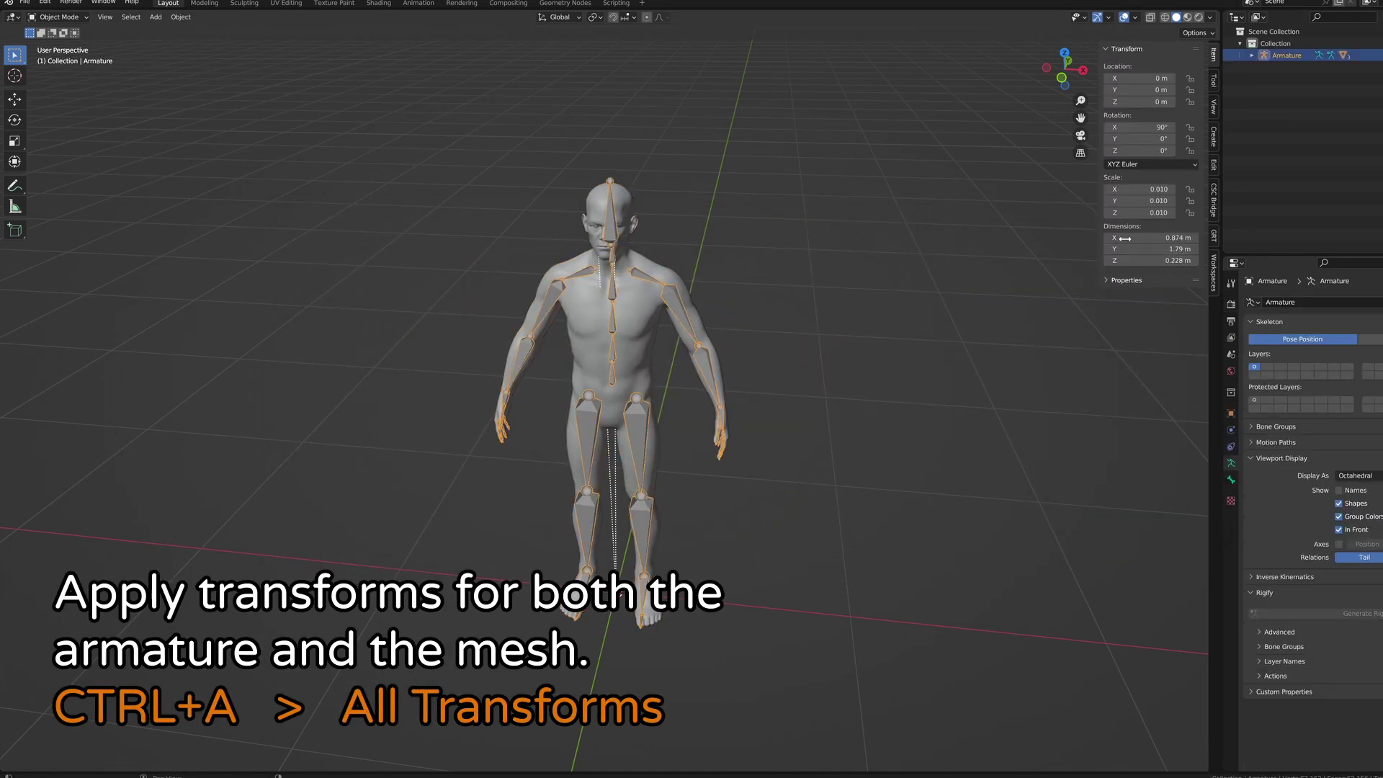
{"action": "key", "text": "ctrl+a"}
{"action": "left_click", "coordinate": [851, 268]}
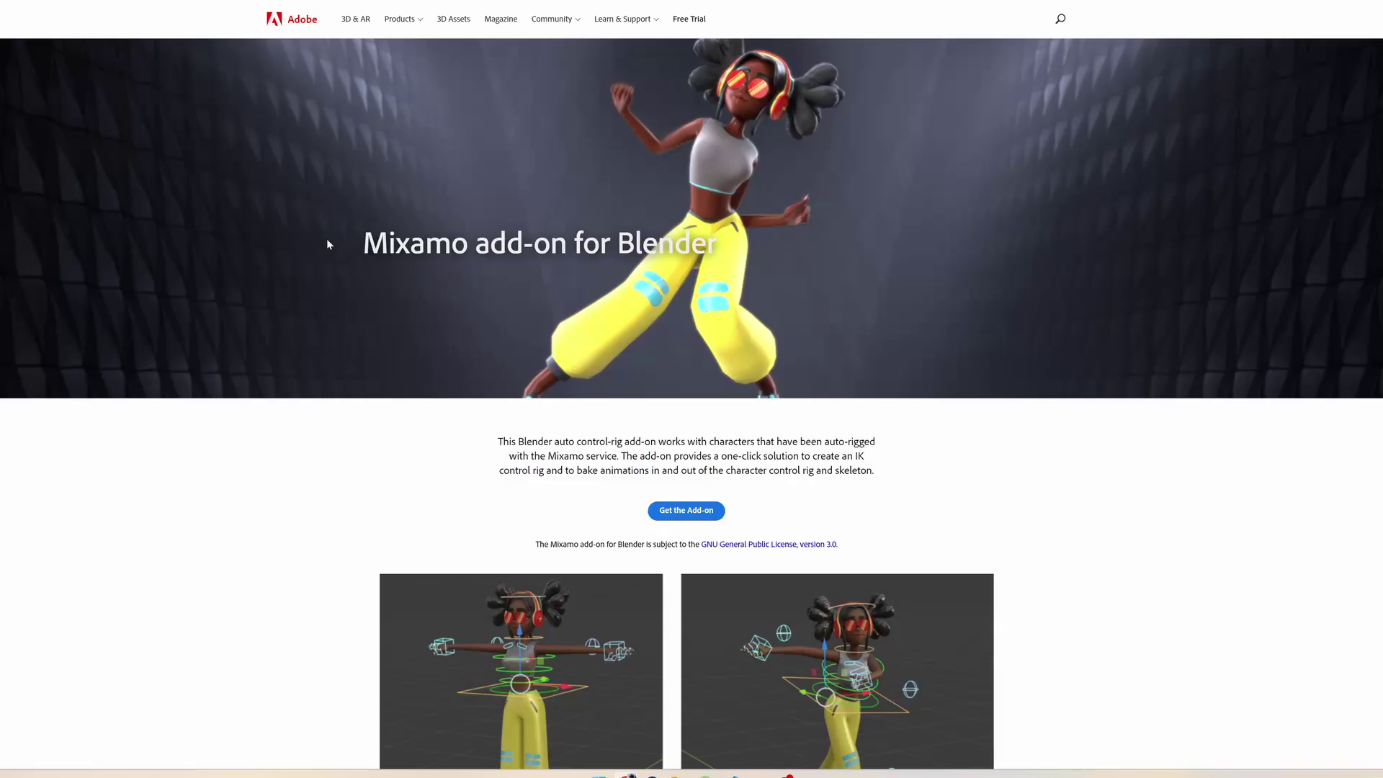
{"action": "scroll", "coordinate": [444, 232], "scroll_direction": "down", "scroll_amount": 3}
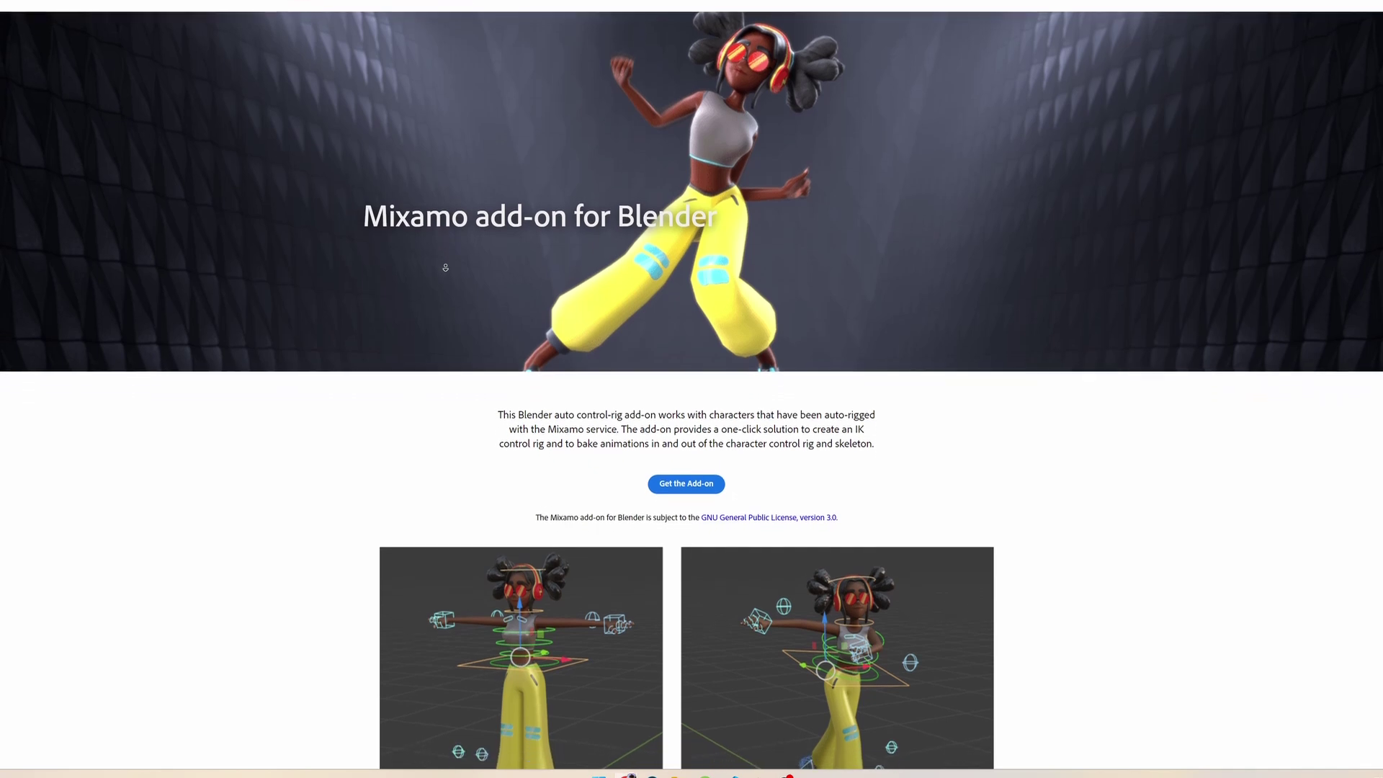
{"action": "scroll", "coordinate": [437, 275], "scroll_direction": "down", "scroll_amount": 5}
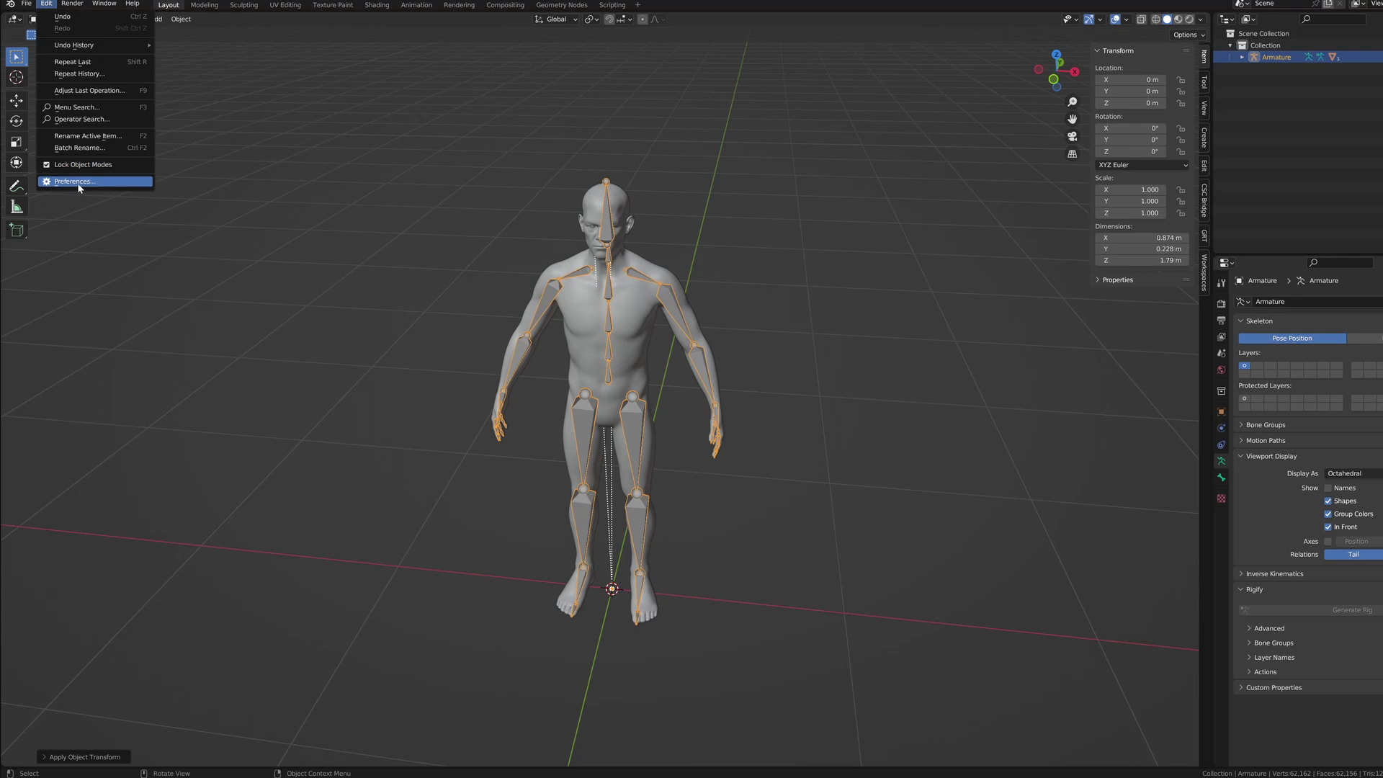
Step: Install the mixamo_rig zip and enable Animation: Mixamo Rig, then show its sidebar tools
{"action": "left_click", "coordinate": [76, 181]}
{"action": "left_click", "coordinate": [304, 48]}
{"action": "double_click", "coordinate": [193, 139]}
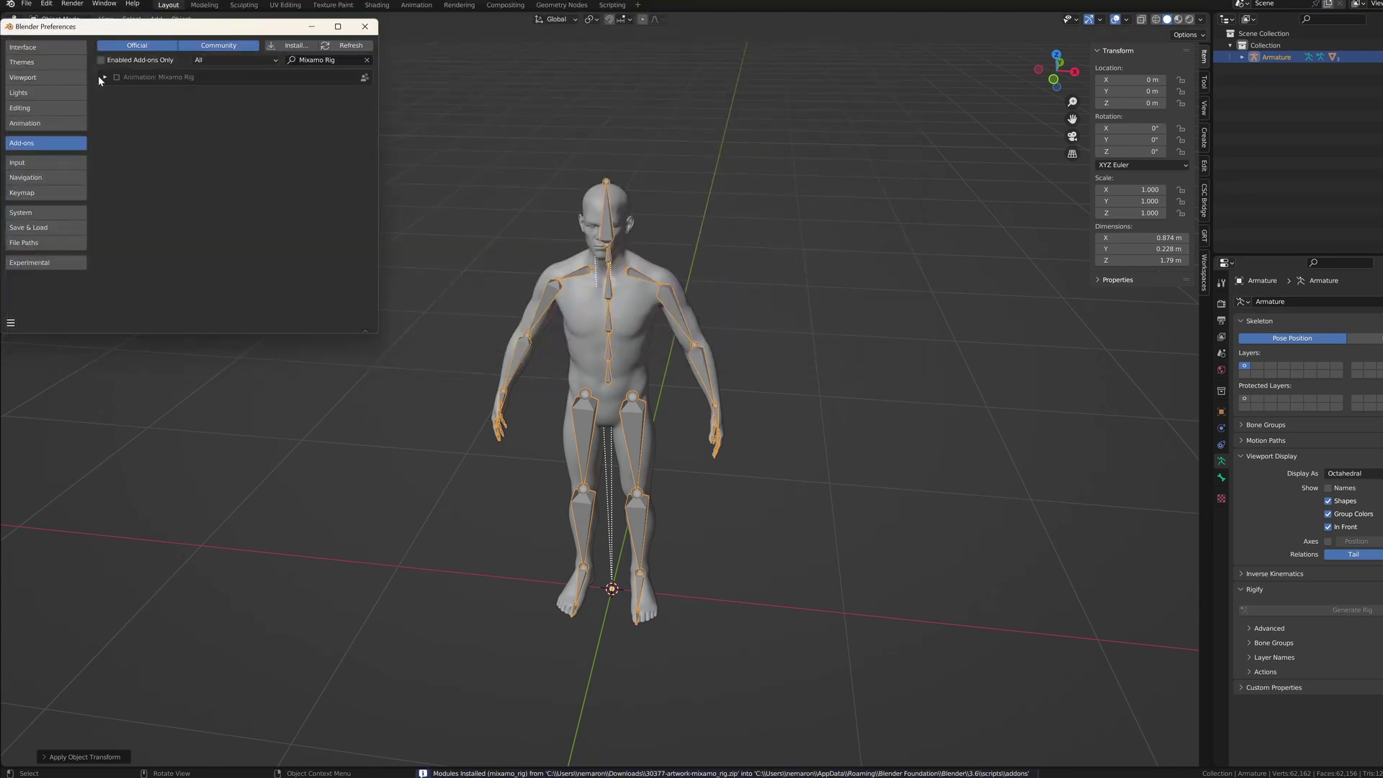
{"action": "left_click", "coordinate": [102, 76]}
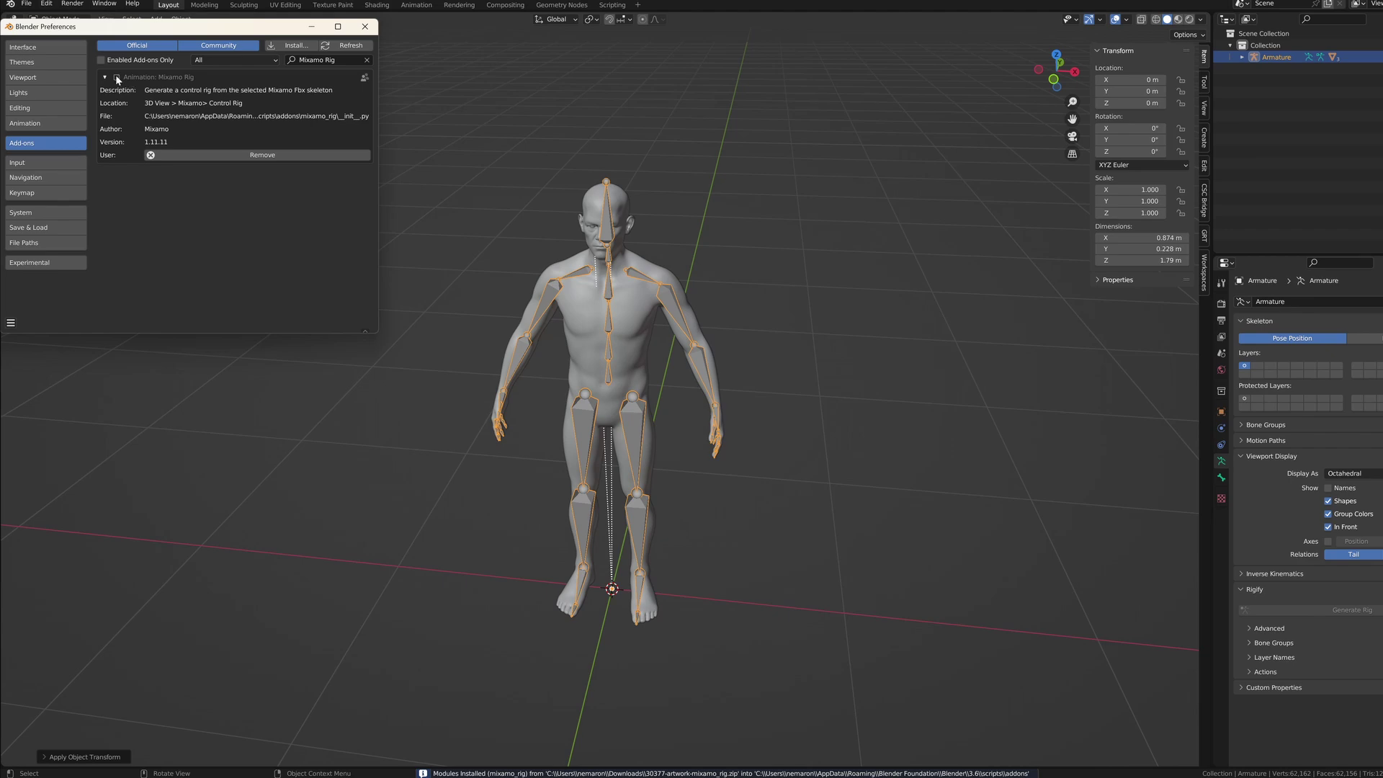
{"action": "left_click", "coordinate": [117, 77]}
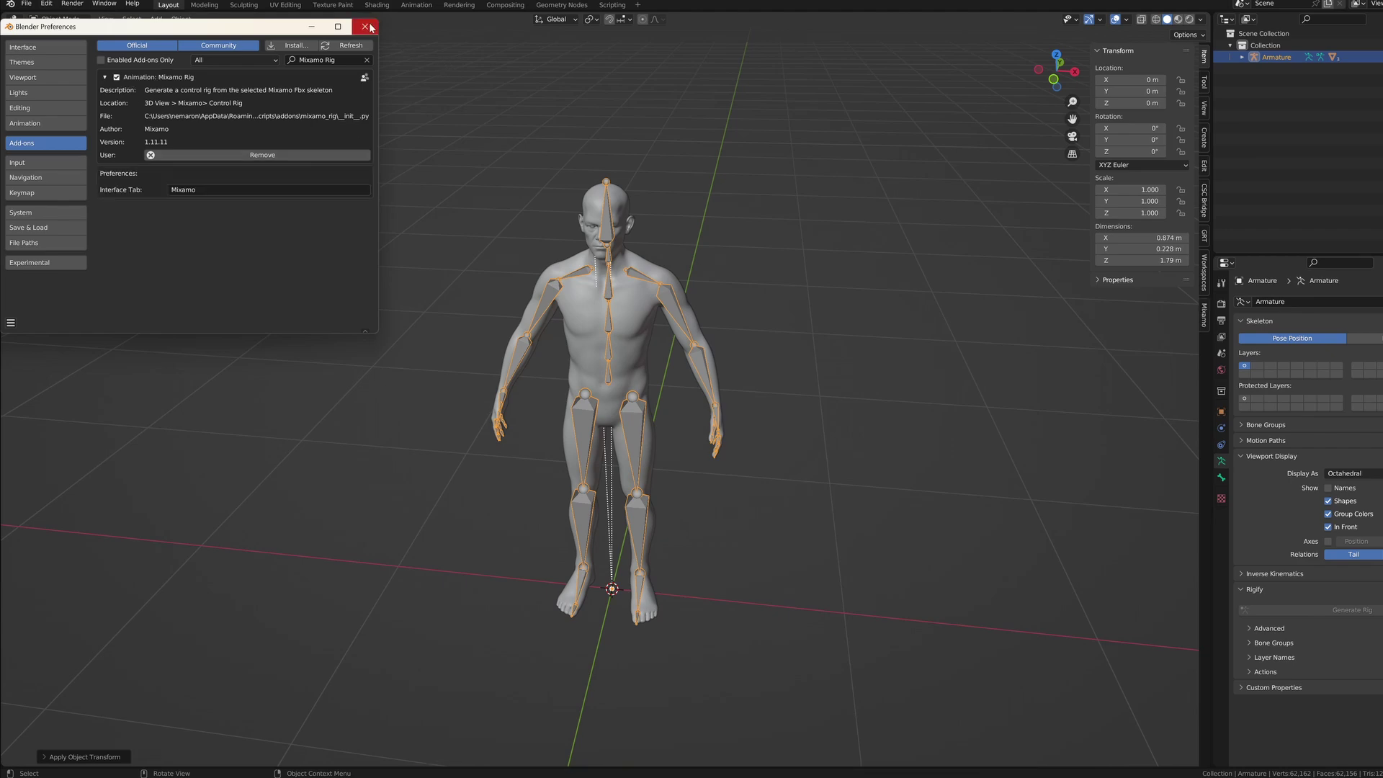
{"action": "left_click", "coordinate": [365, 27]}
{"action": "left_click", "coordinate": [1204, 317]}
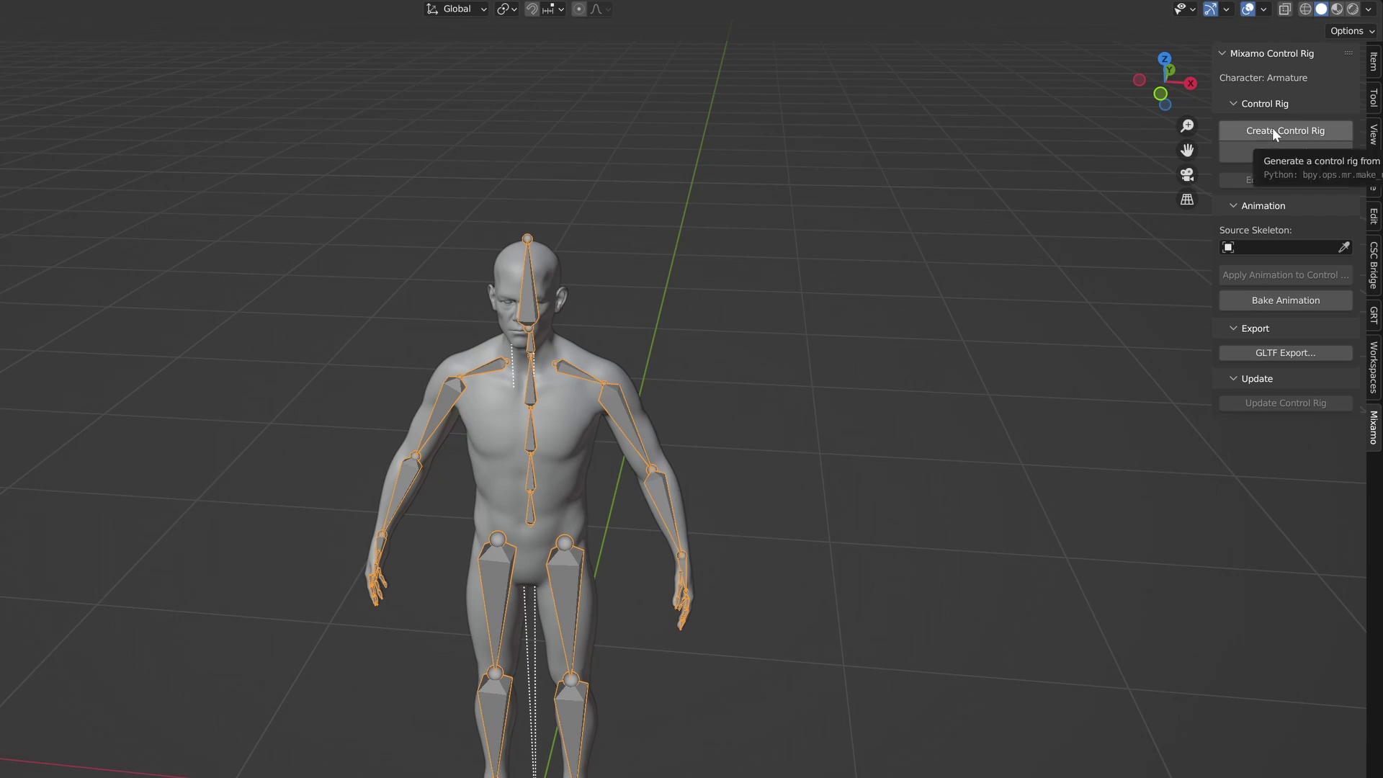
Step: Create a control rig with IK arms and legs, then move Ctrl_Hand_IK_Left in Pose Mode
{"action": "left_click", "coordinate": [1272, 129]}
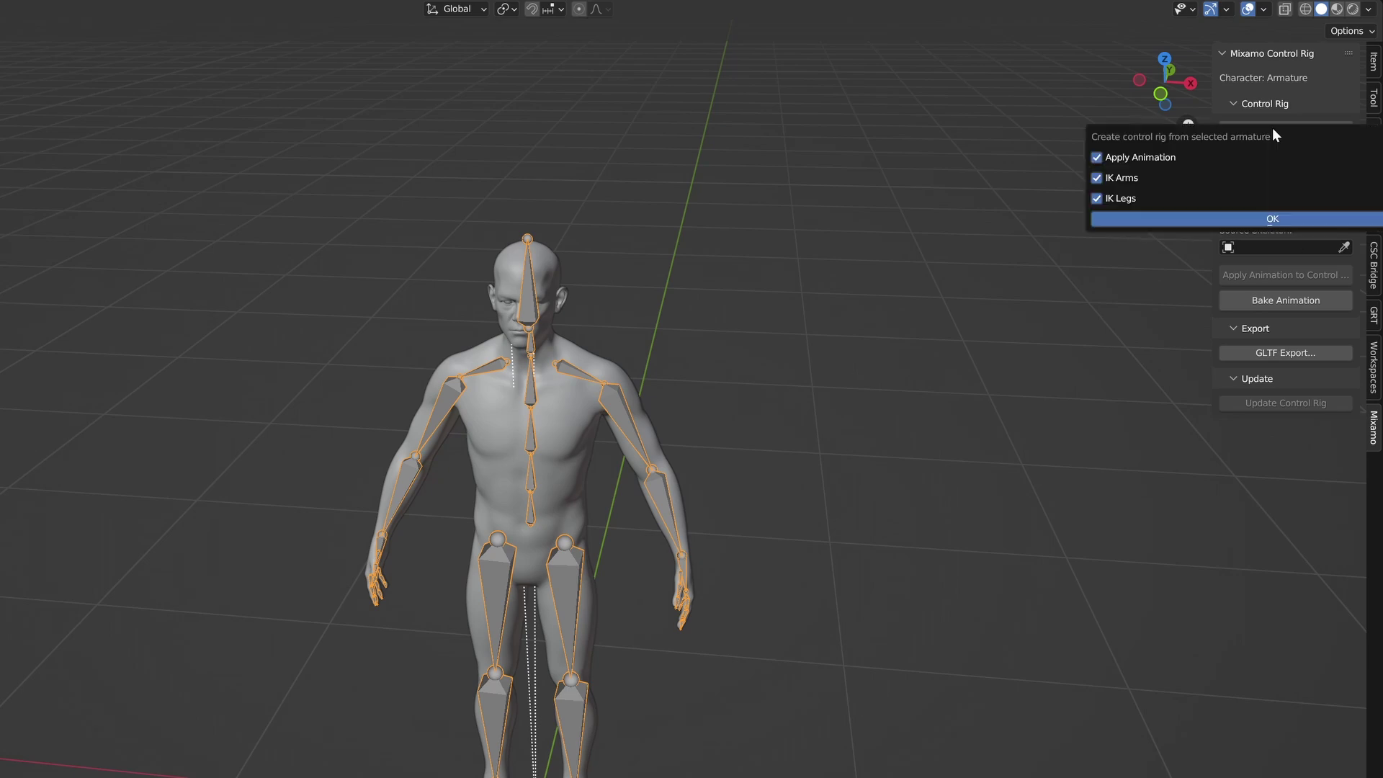
{"action": "left_click", "coordinate": [1236, 217]}
{"action": "left_click", "coordinate": [62, 20]}
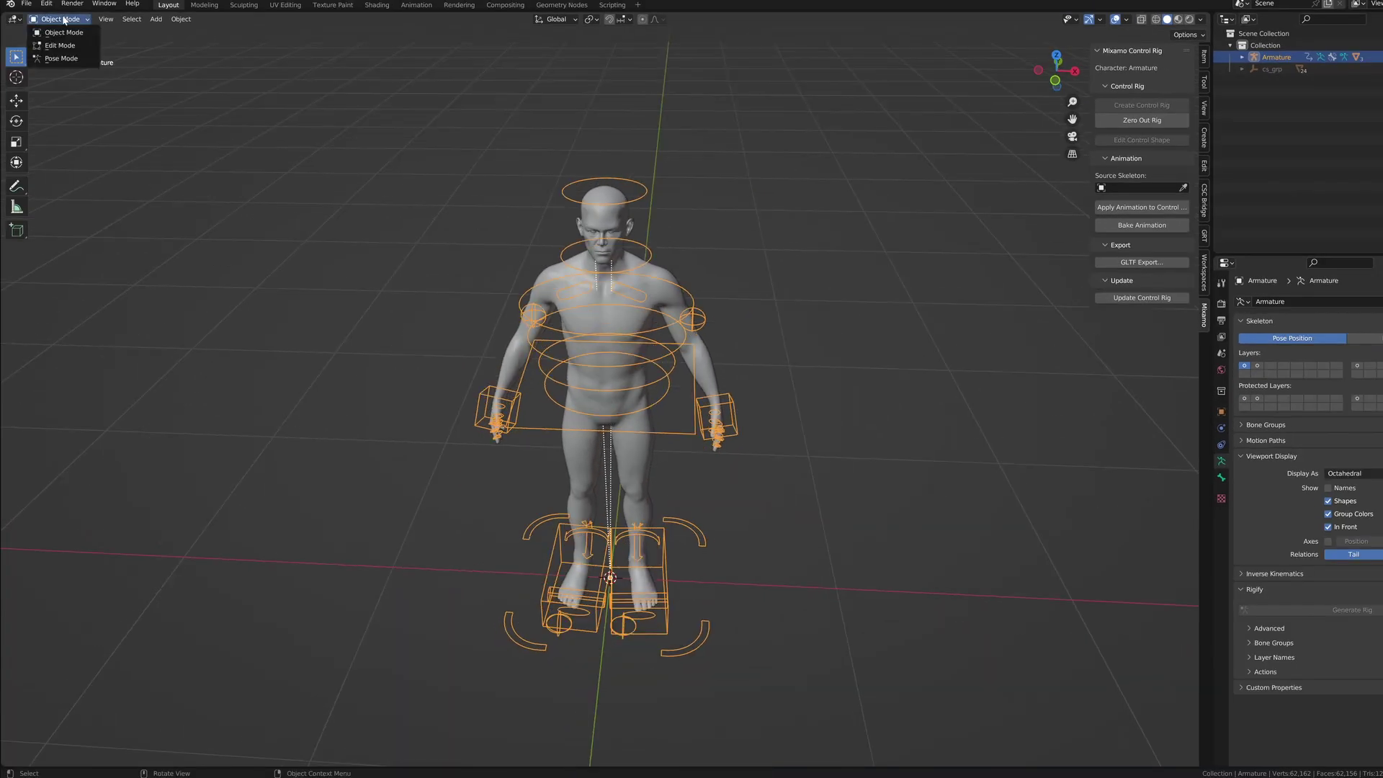
{"action": "left_click", "coordinate": [62, 58]}
{"action": "left_click", "coordinate": [729, 409]}
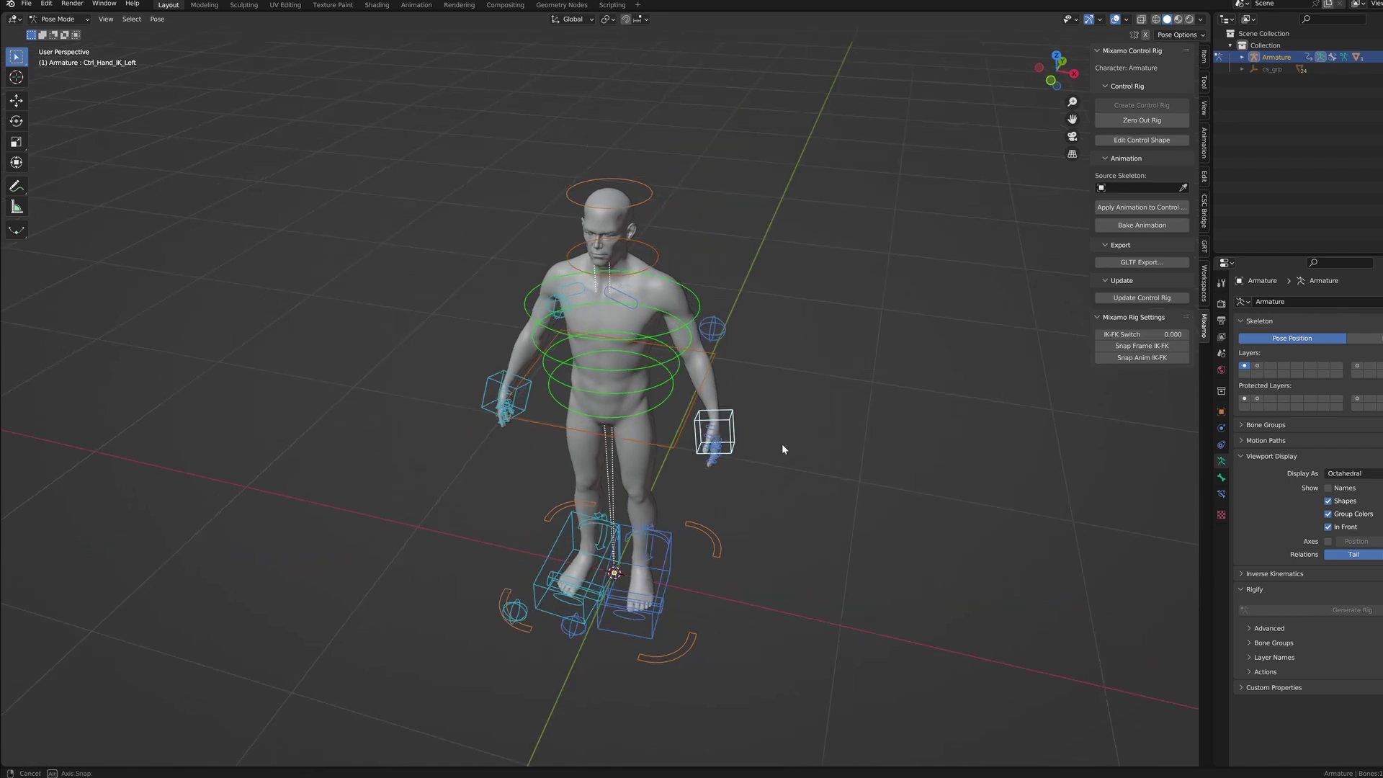
{"action": "middle_click_drag", "start_coordinate": [781, 443], "coordinate": [690, 403]}
{"action": "left_click_drag", "start_coordinate": [668, 422], "coordinate": [720, 431]}
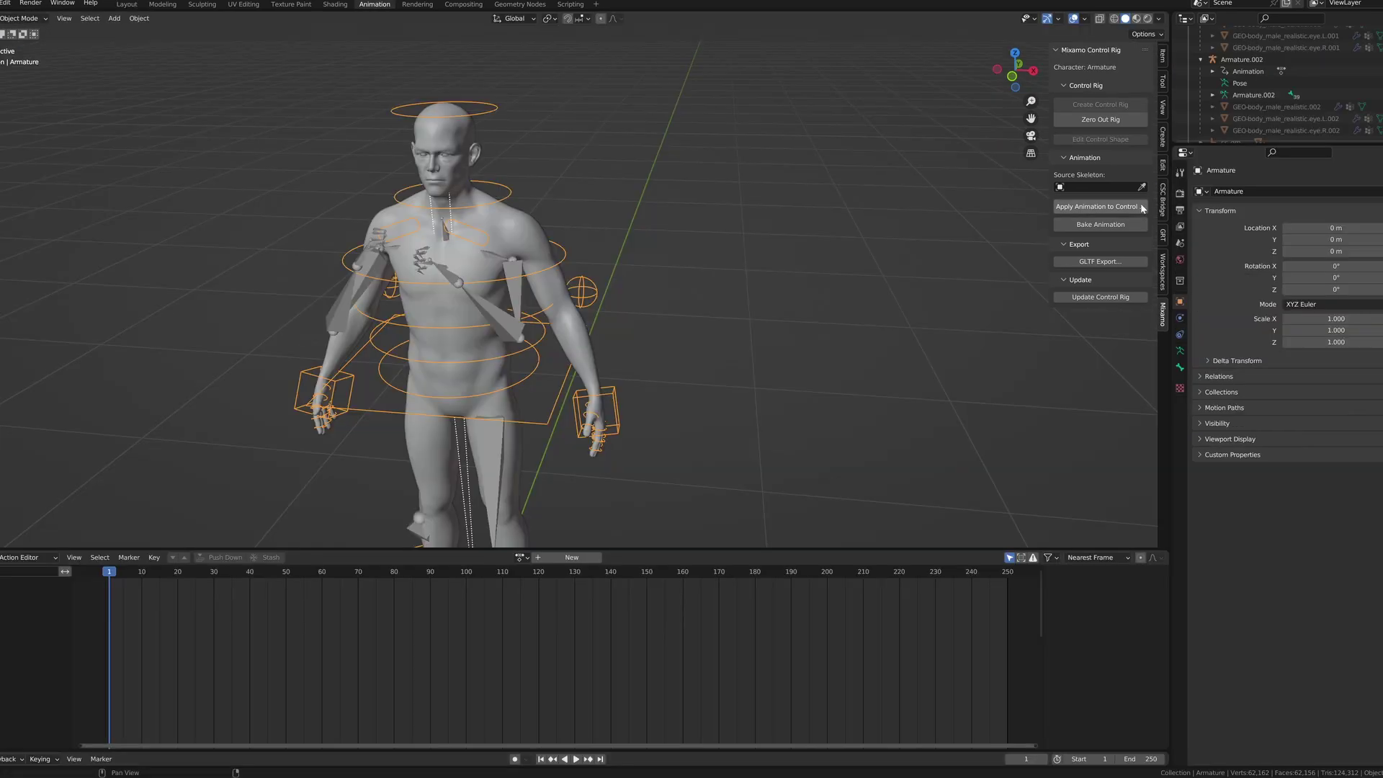
Step: Set Armature.002 as source skeleton, then export the body mesh and Armature to Cascadeur
{"action": "left_click", "coordinate": [1142, 187]}
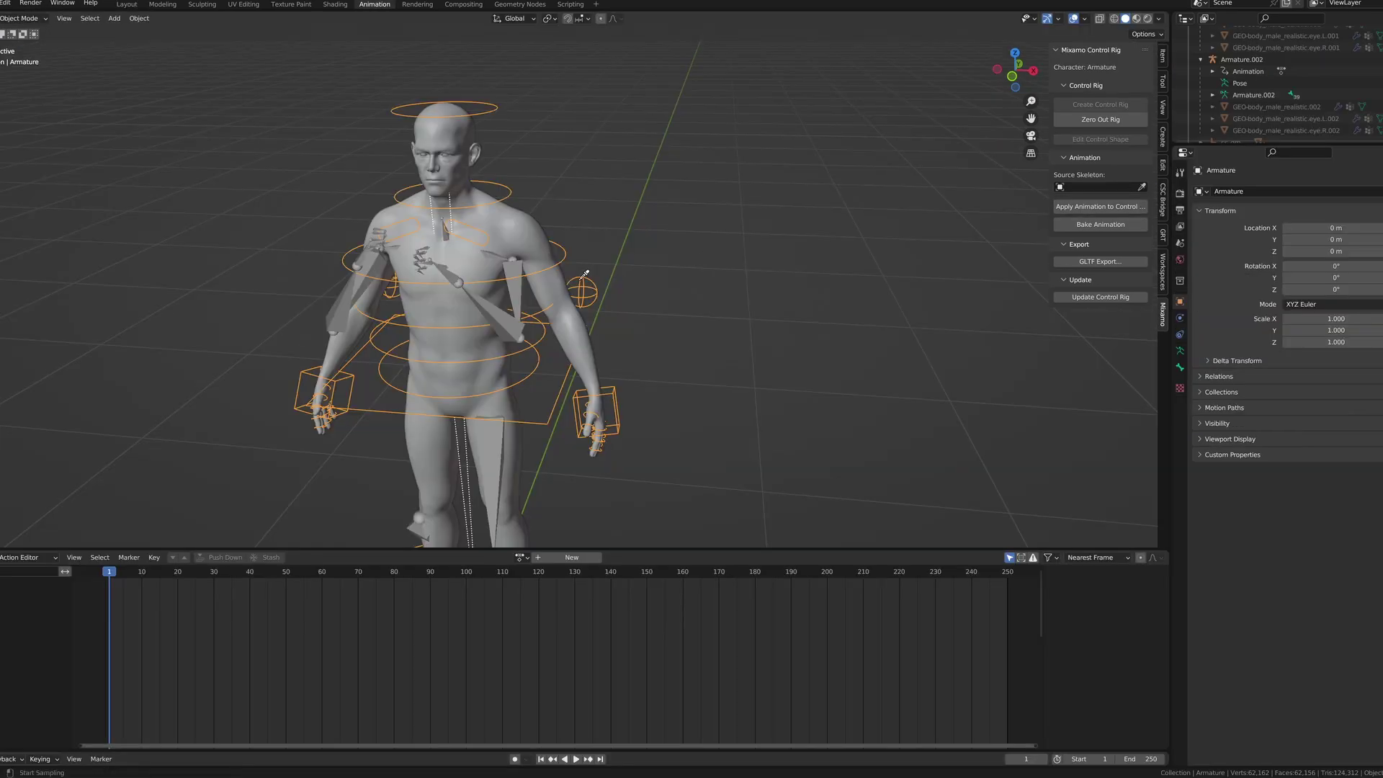
{"action": "left_click", "coordinate": [517, 329]}
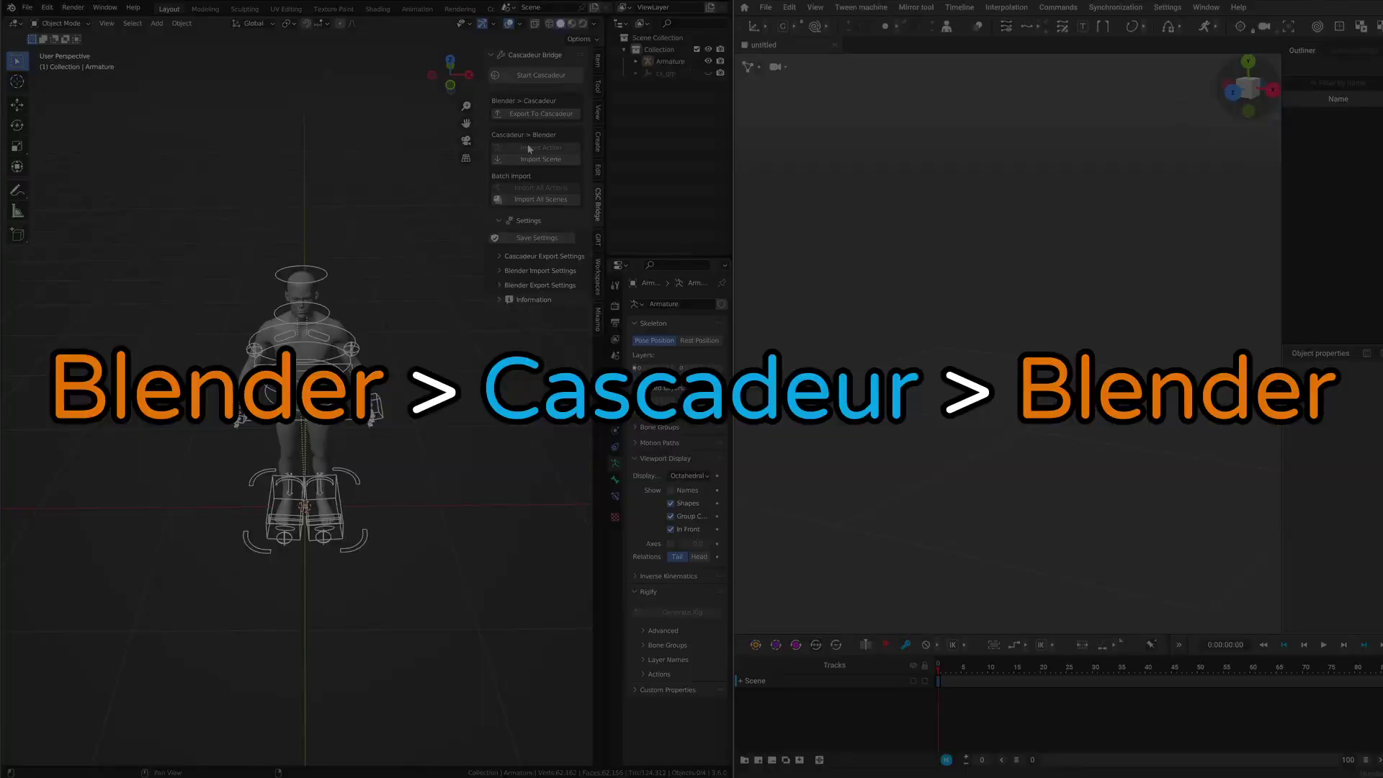
{"action": "left_click", "coordinate": [341, 319]}
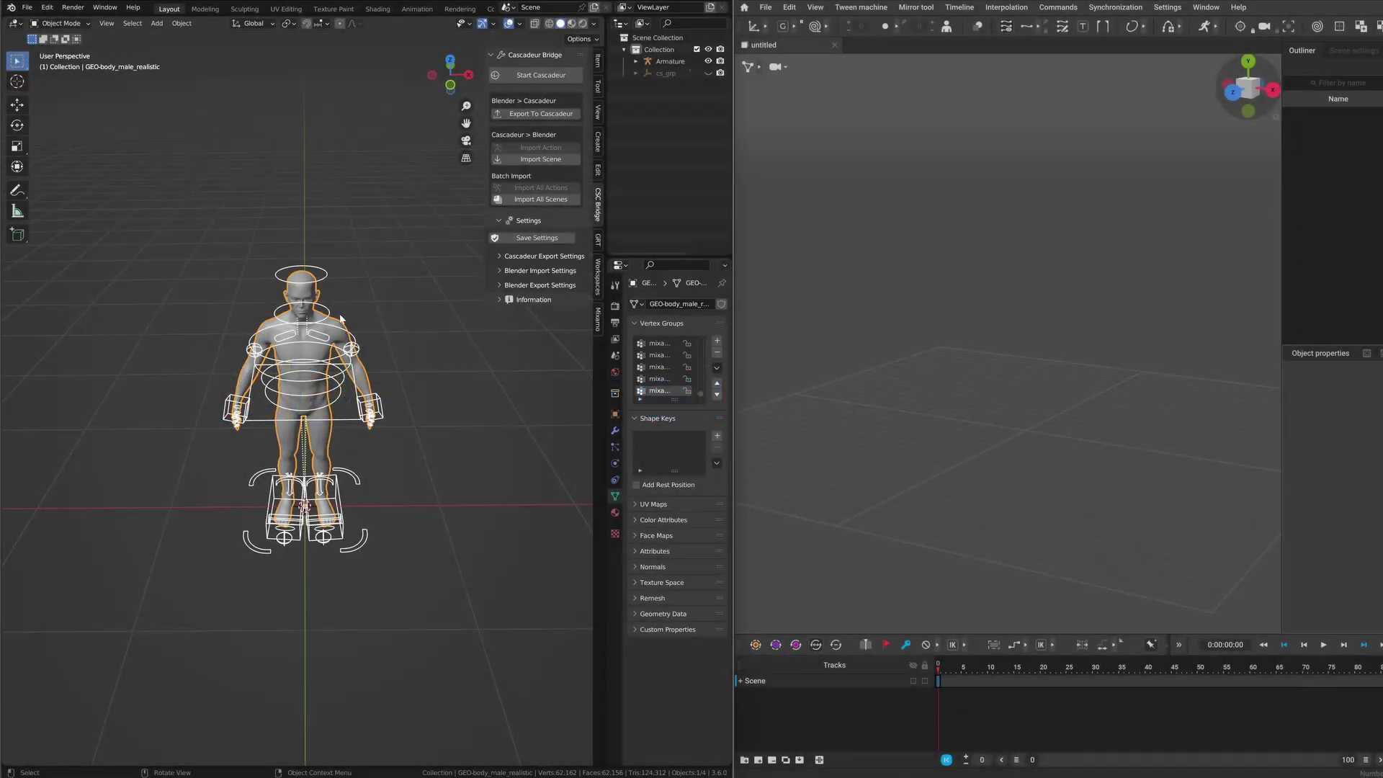
{"action": "left_click", "coordinate": [324, 276], "text": "shift"}
{"action": "left_click", "coordinate": [517, 285]}
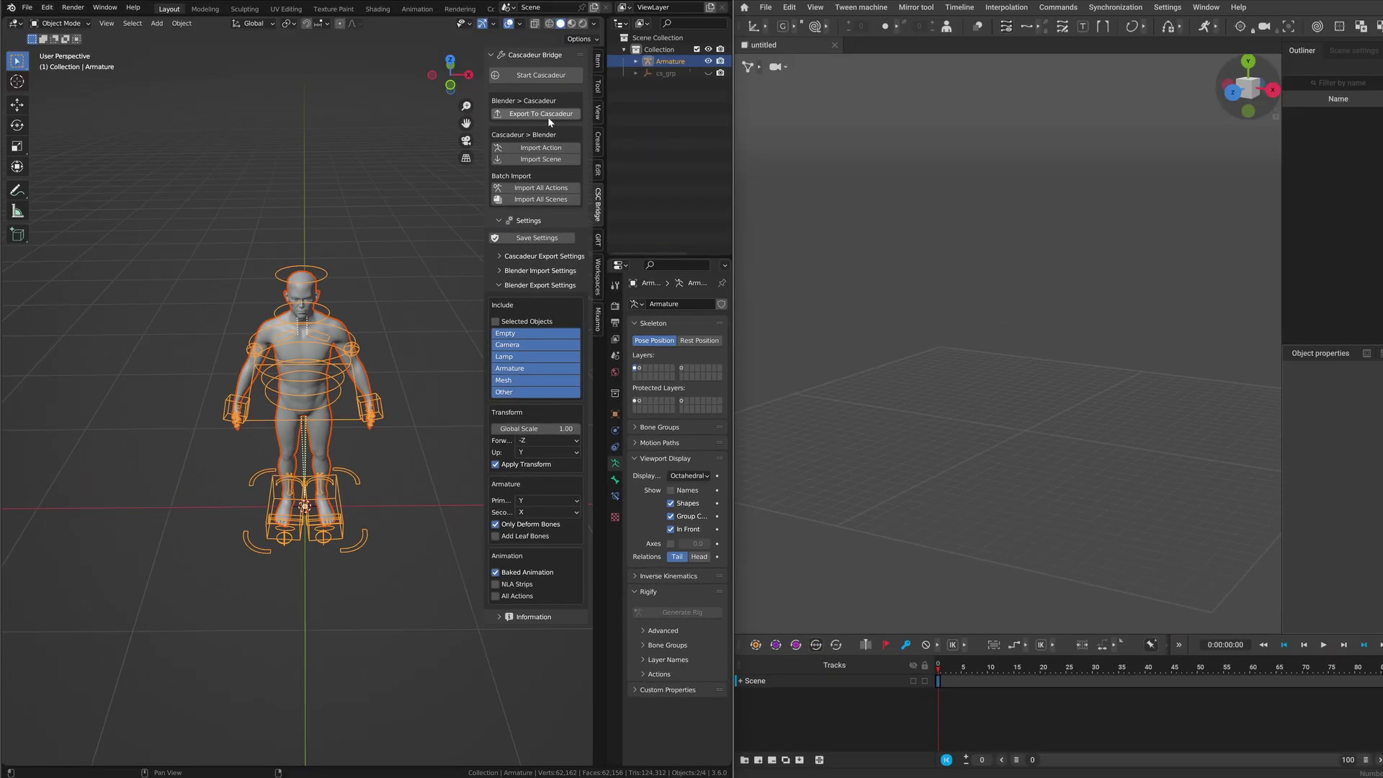
{"action": "left_click", "coordinate": [547, 117]}
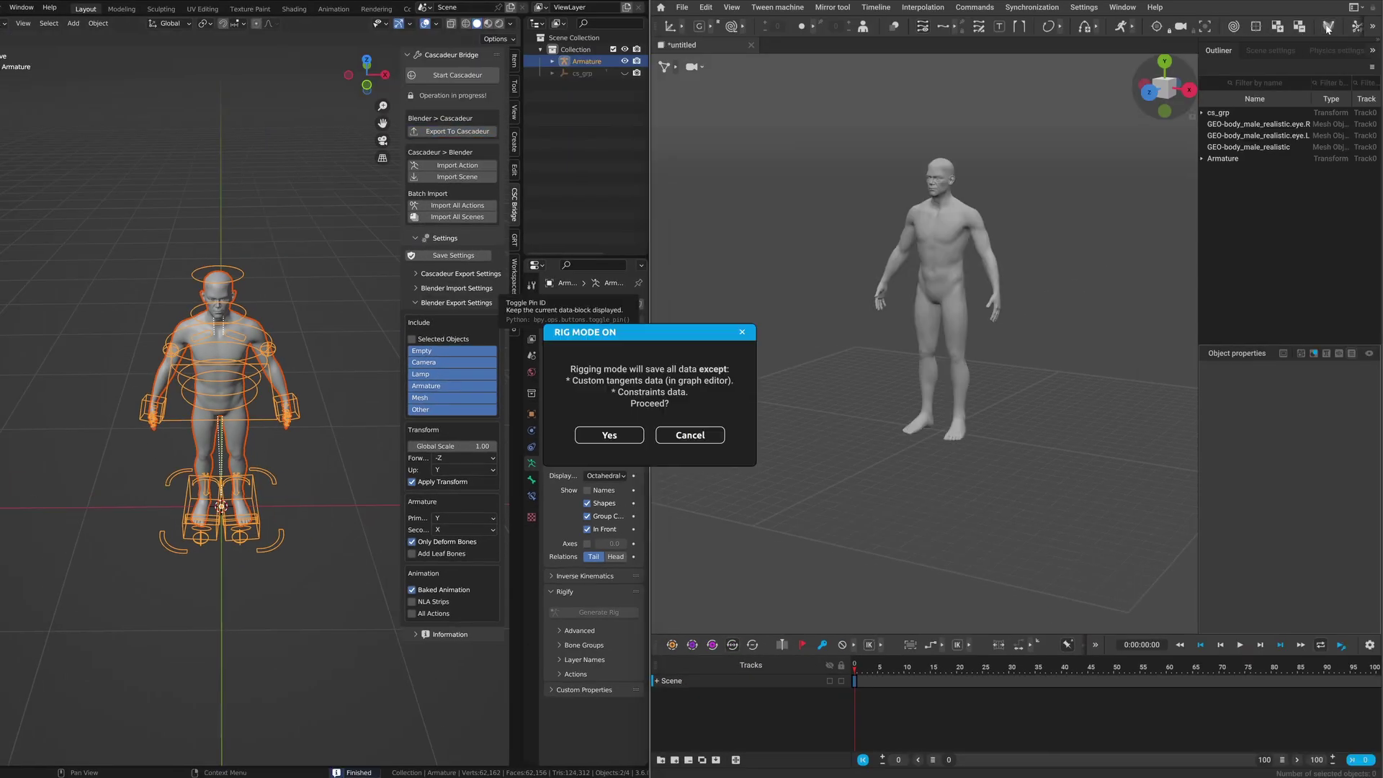
Step: Accept Rig Mode, then add rig elements from the Quick Rigging Tool
{"action": "left_click", "coordinate": [682, 442]}
{"action": "left_click", "coordinate": [690, 50]}
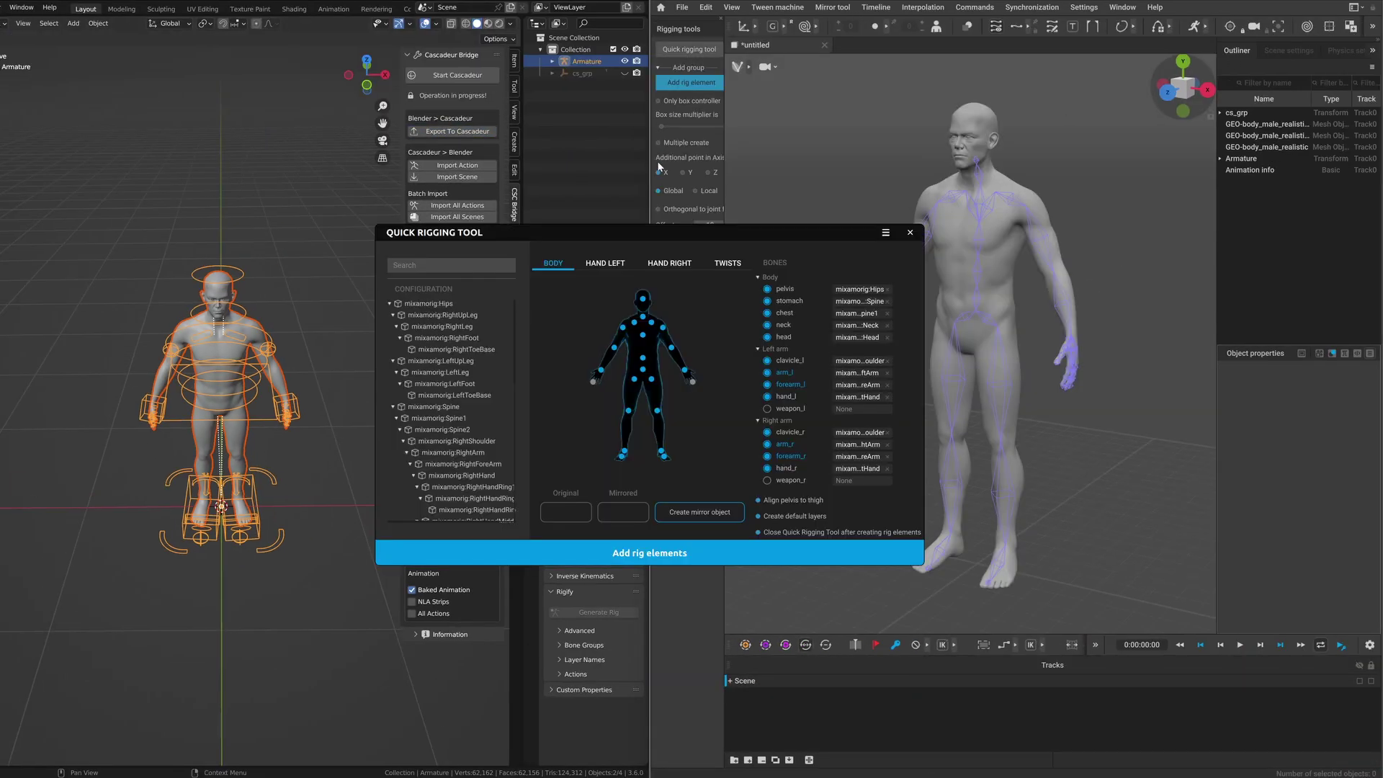
{"action": "left_click", "coordinate": [667, 561]}
{"action": "scroll", "coordinate": [784, 604], "scroll_direction": "up", "scroll_amount": 5}
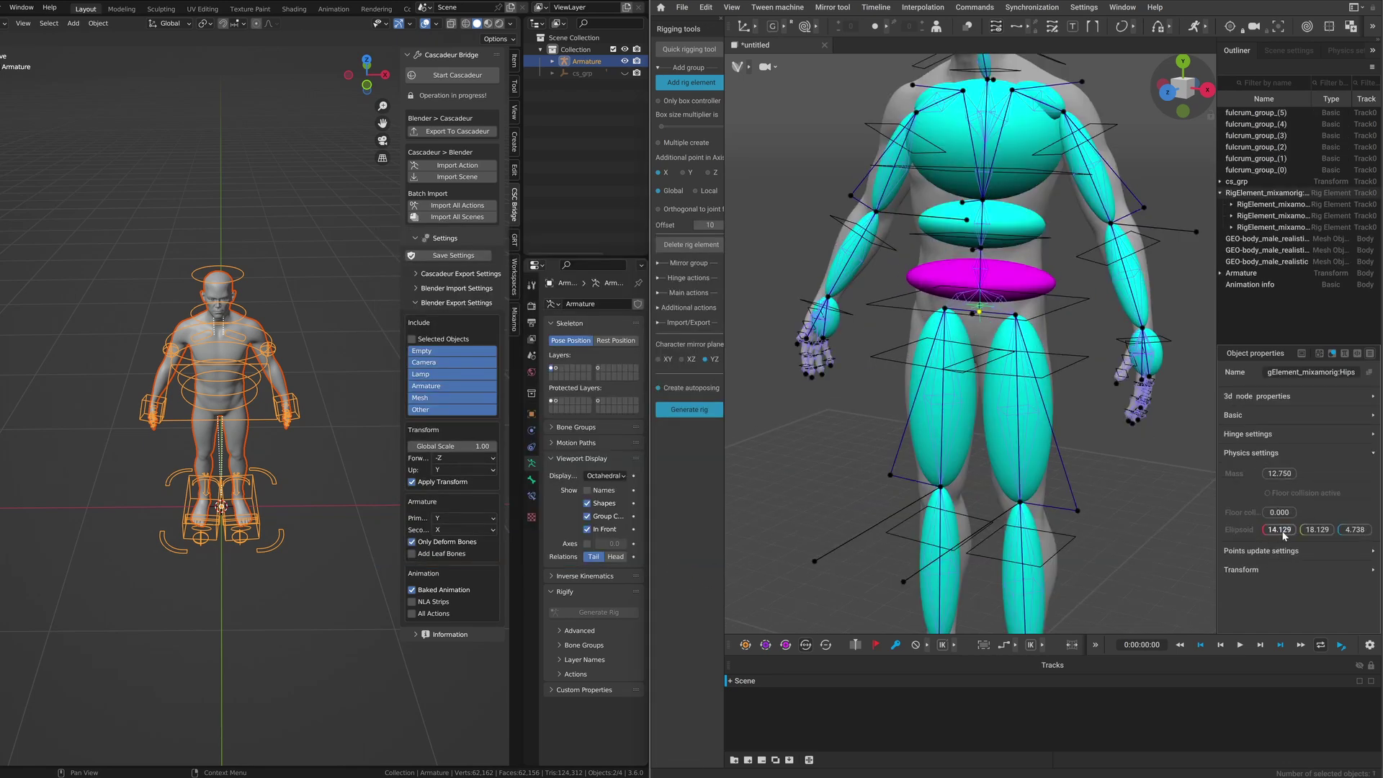
Step: Reduce the pelvis element's Ellipsoid value, deselect it, and generate the character rig
{"action": "right_click_drag", "start_coordinate": [1188, 504], "coordinate": [1225, 489]}
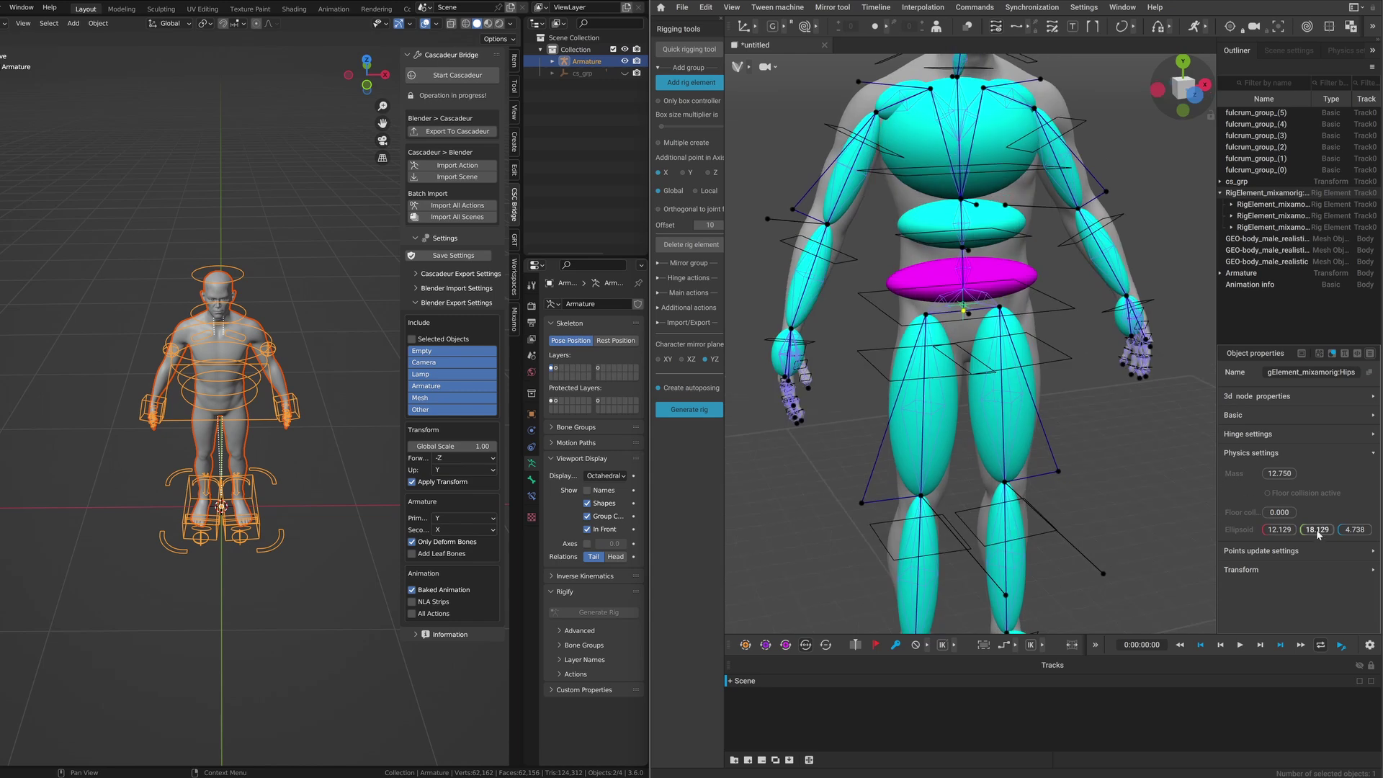
{"action": "scroll", "coordinate": [1316, 529], "scroll_direction": "down", "scroll_amount": 4}
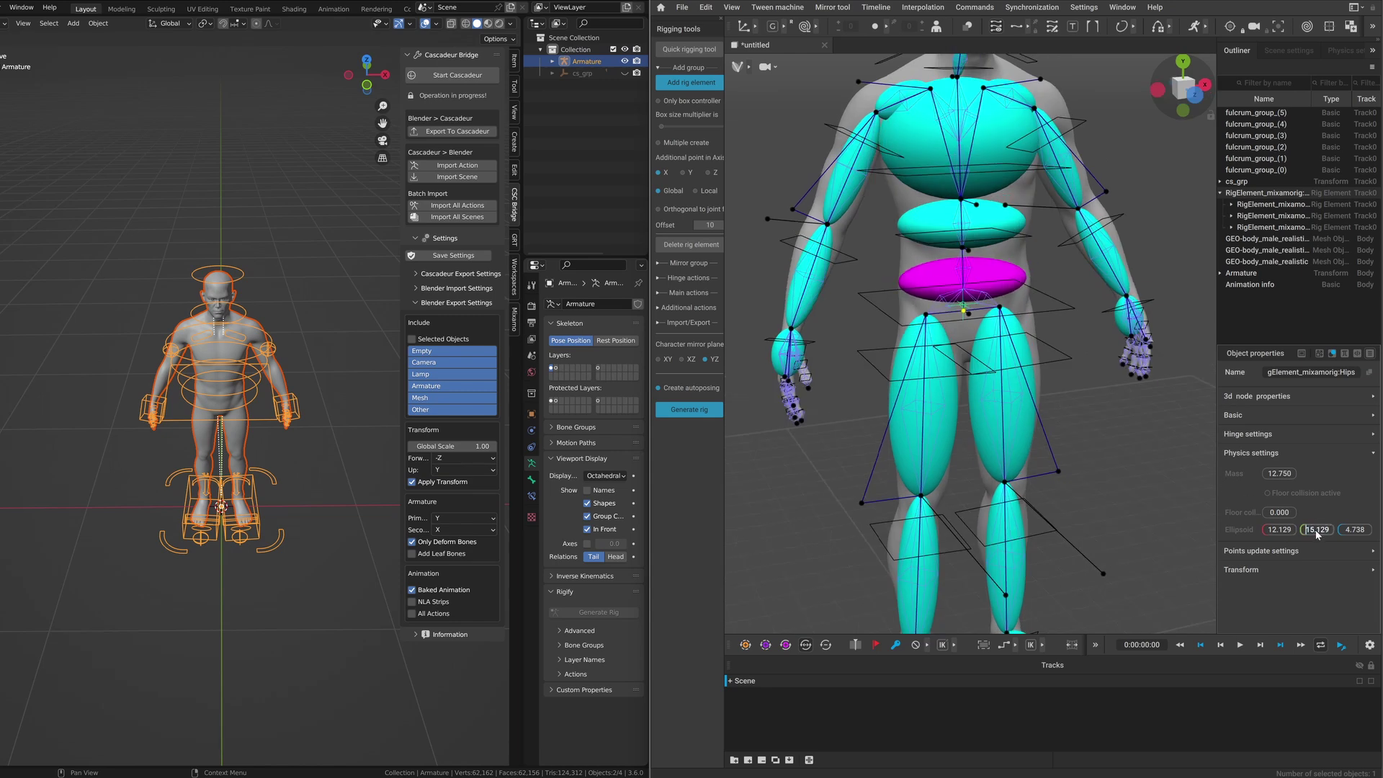
{"action": "left_click", "coordinate": [1152, 430]}
{"action": "left_click", "coordinate": [689, 410]}
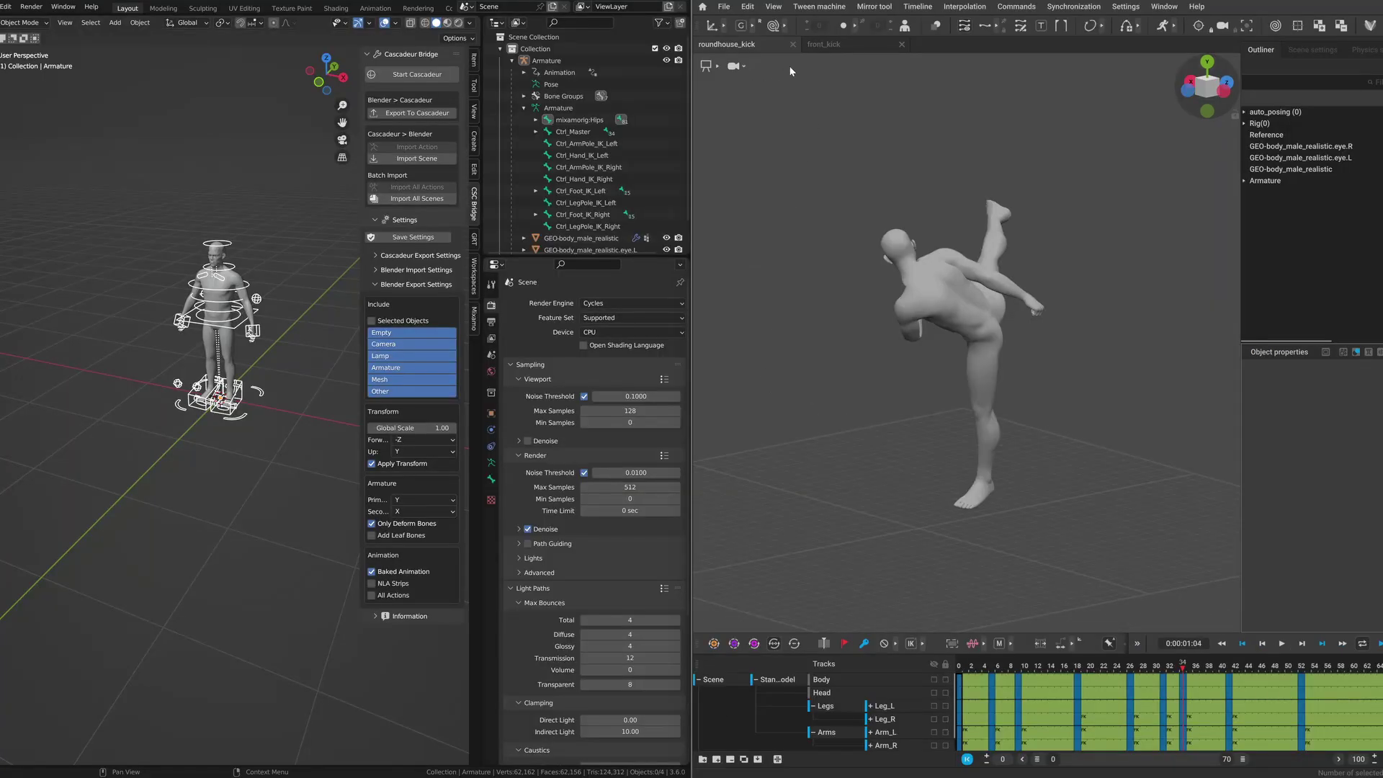
Step: Review the front_kick and roundhouse_kick scenes, then import all Cascadeur scenes into Blender
{"action": "left_click", "coordinate": [854, 45]}
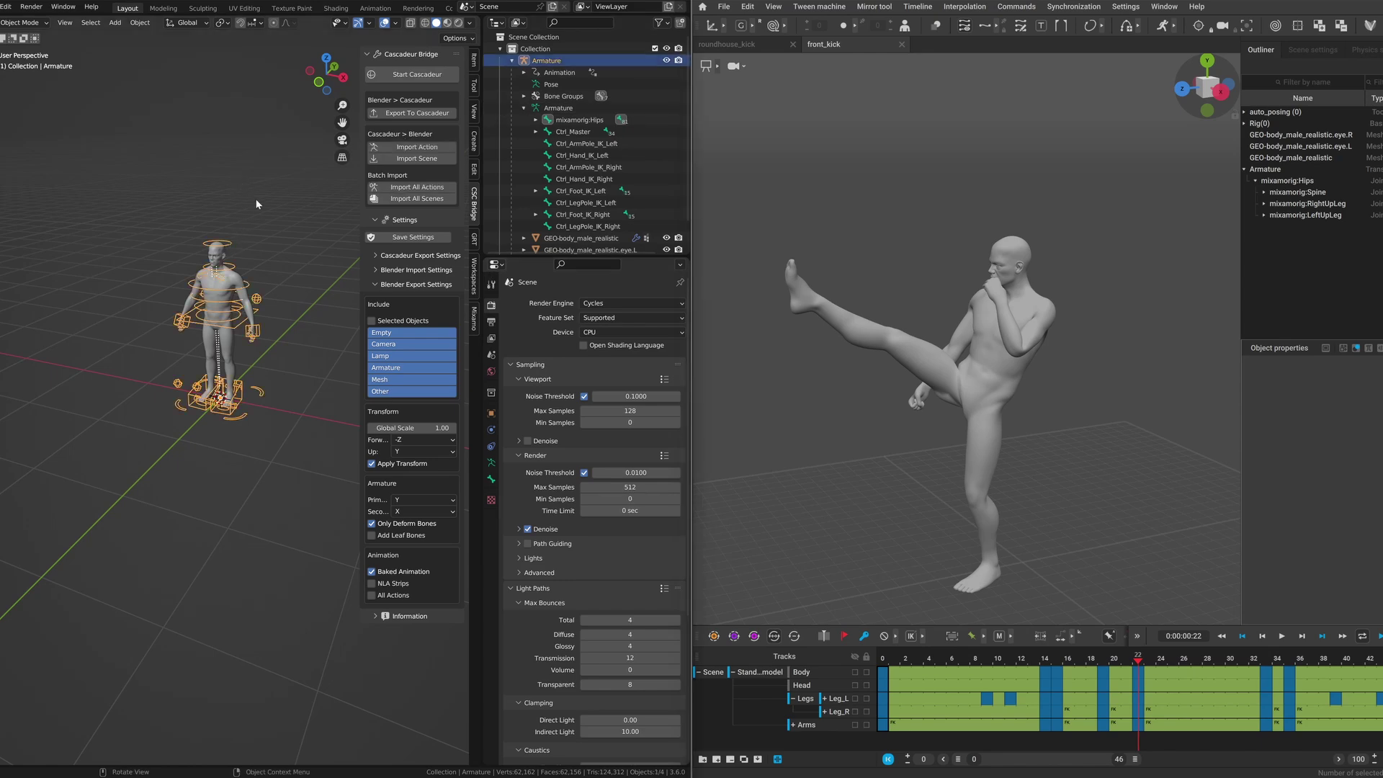
{"action": "left_click", "coordinate": [233, 246]}
{"action": "left_click", "coordinate": [753, 45]}
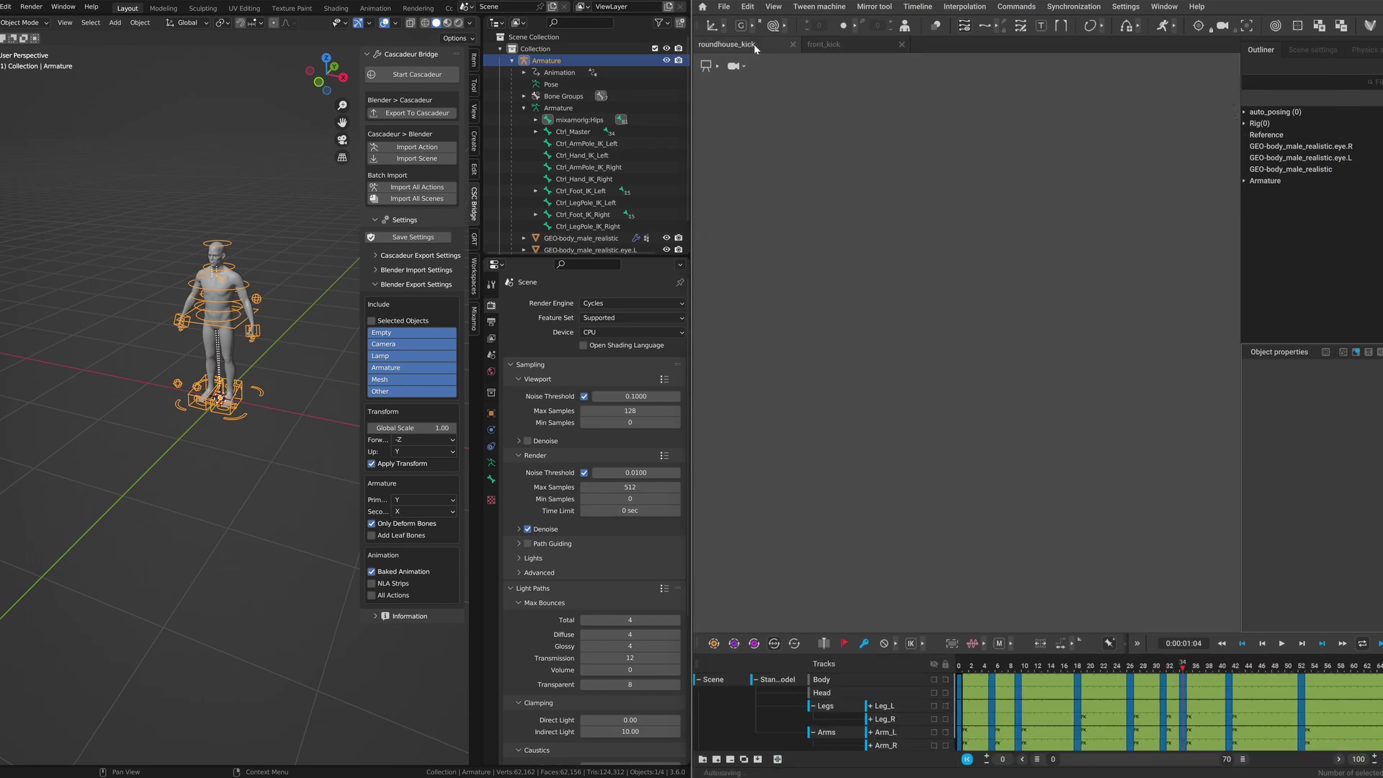
{"action": "left_click", "coordinate": [832, 46]}
{"action": "left_click", "coordinate": [327, 242]}
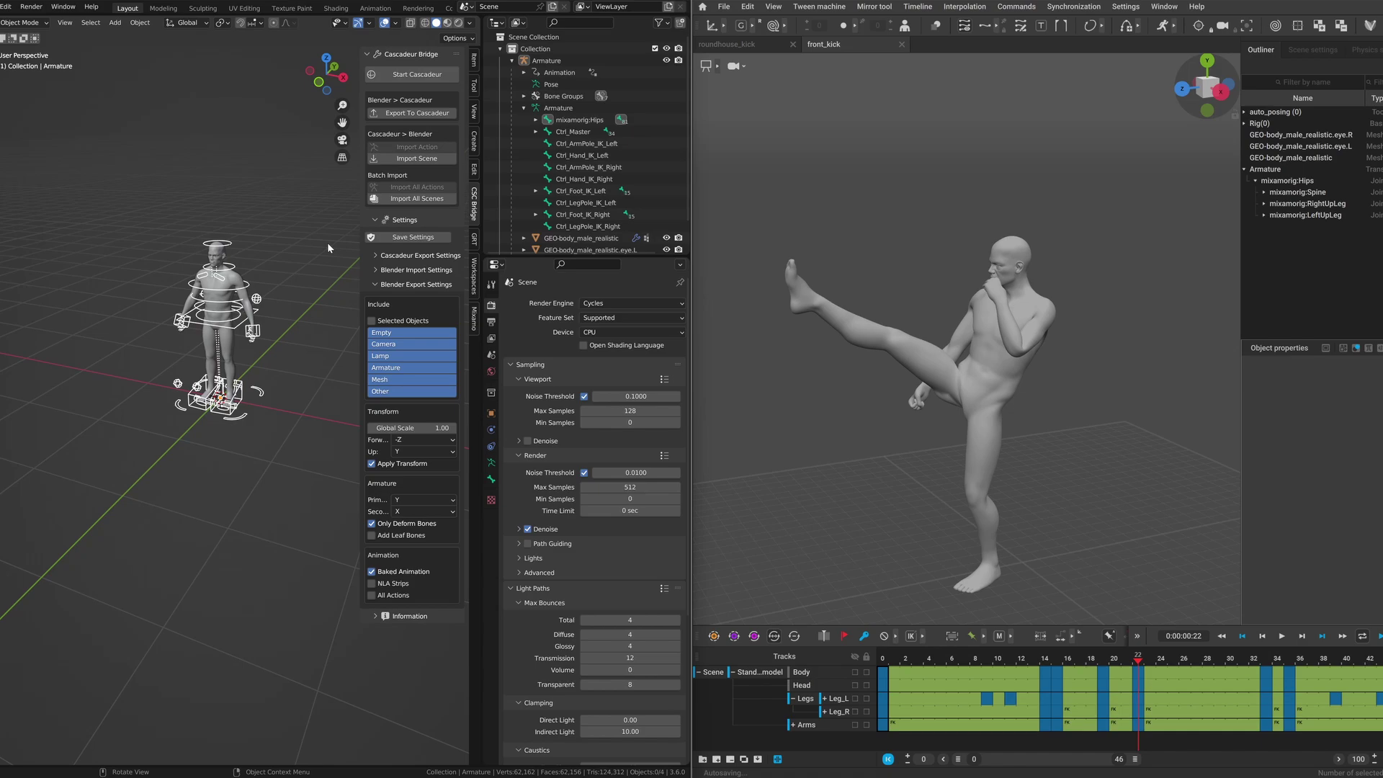
{"action": "left_click", "coordinate": [415, 199]}
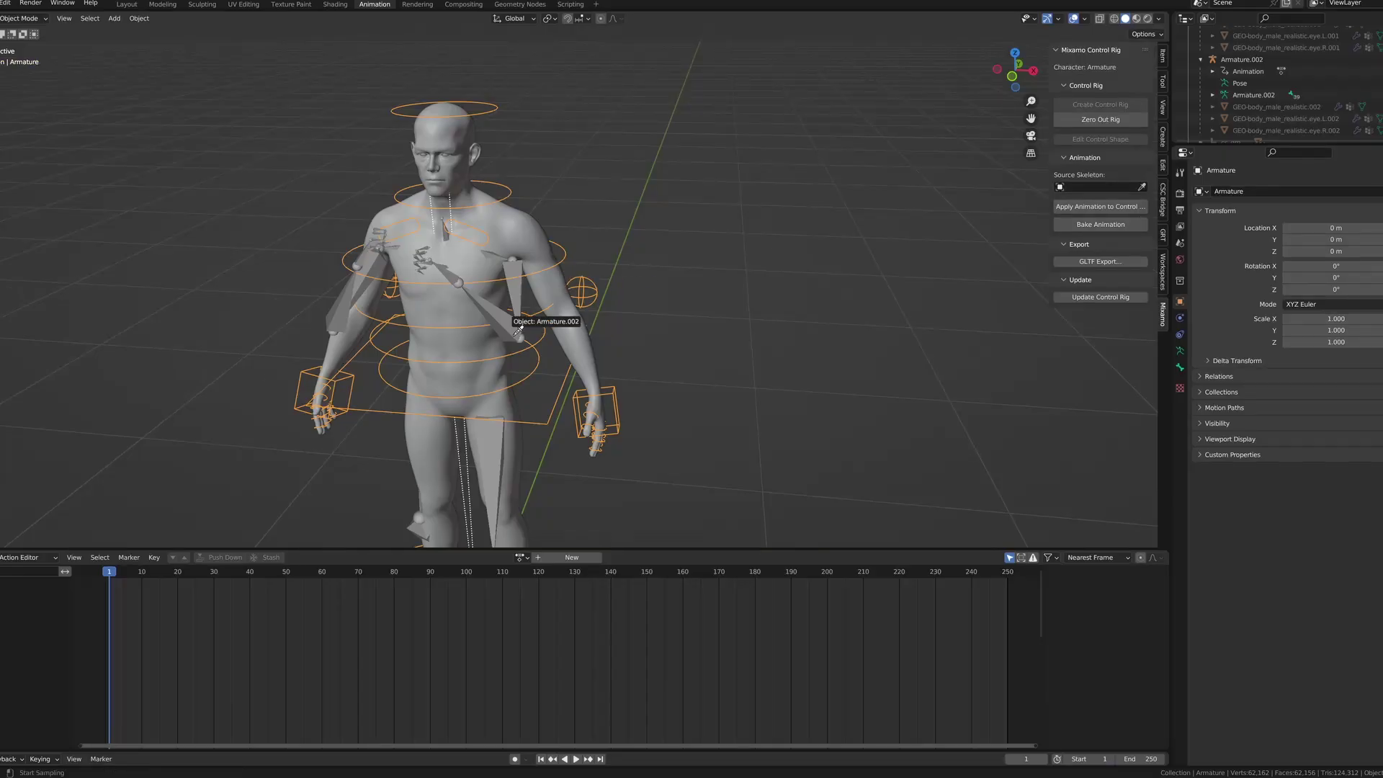
Step: Pick Armature.002 as source skeleton, then delete it with its child meshes
{"action": "left_click", "coordinate": [517, 328]}
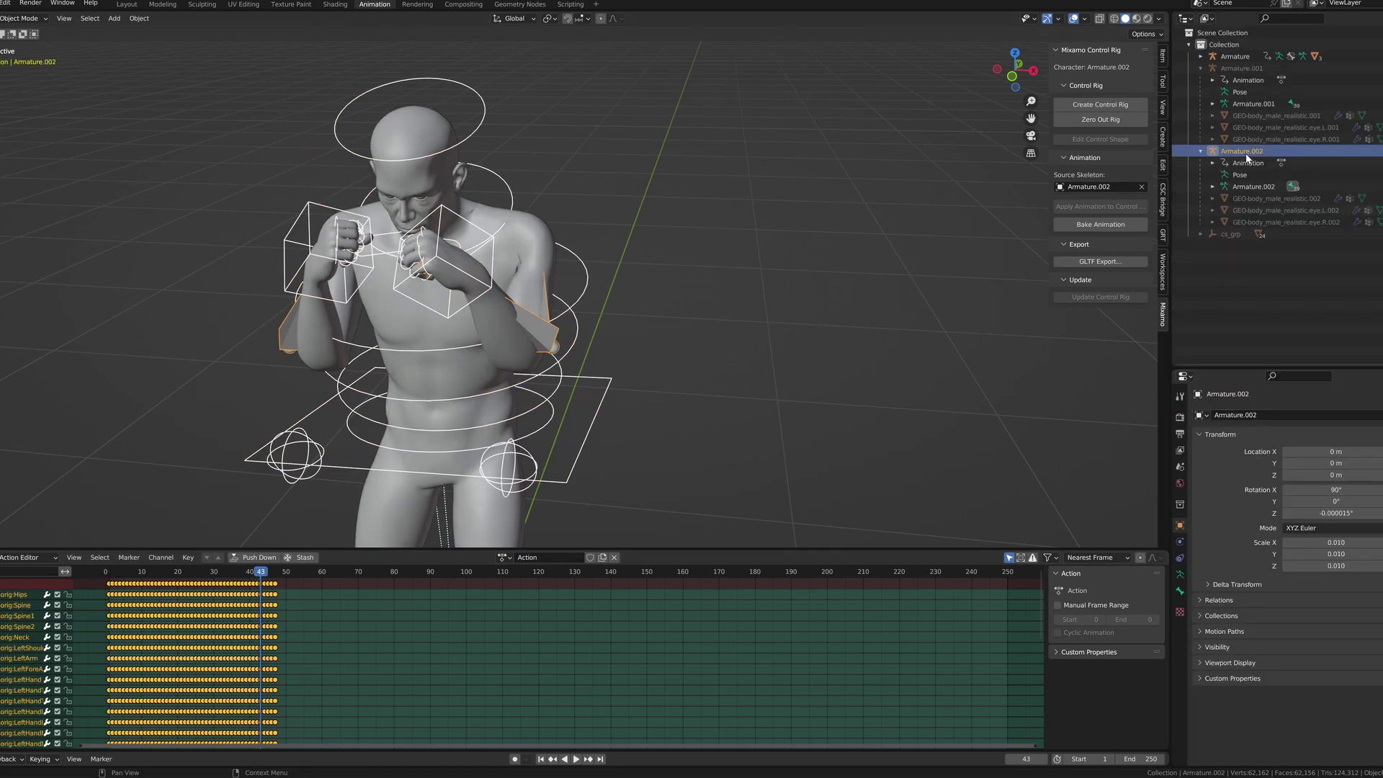
{"action": "right_click", "coordinate": [1248, 155]}
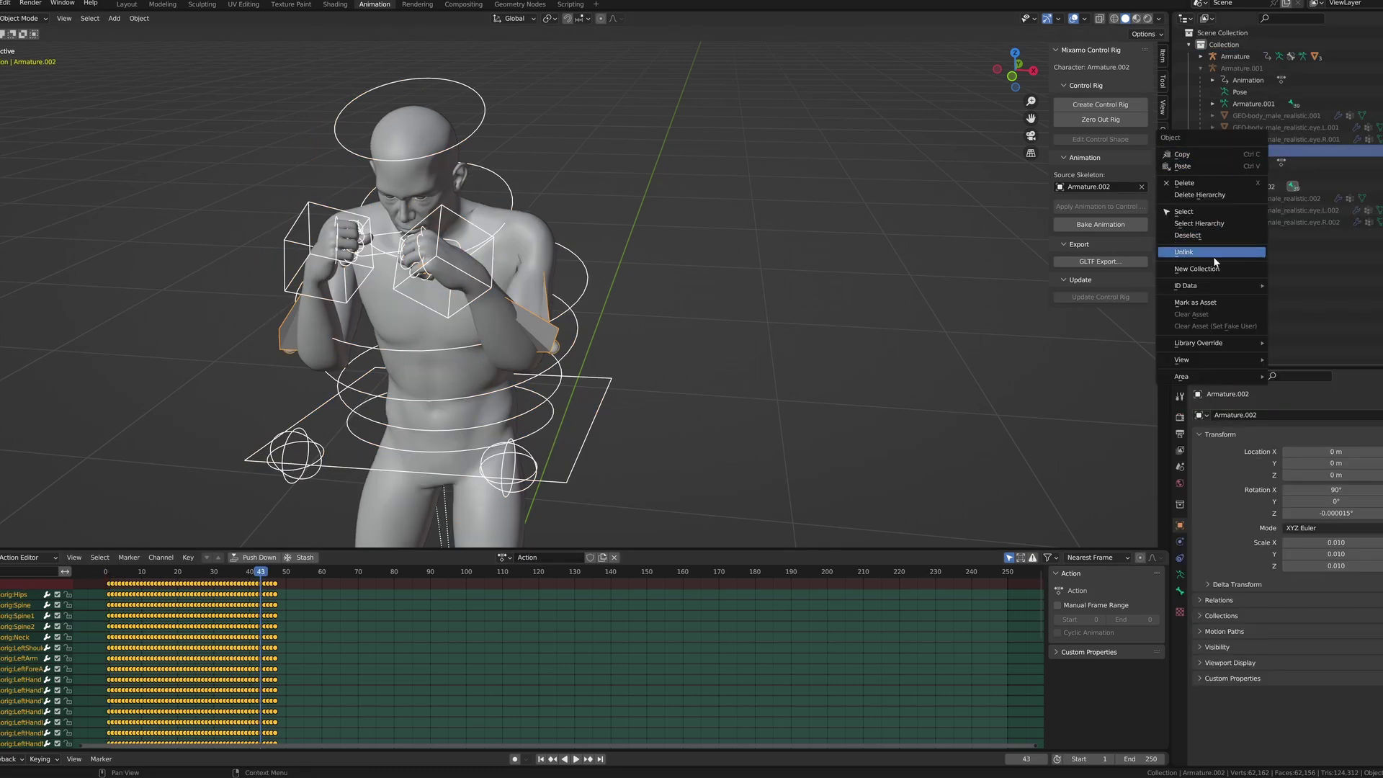
{"action": "left_click", "coordinate": [1199, 195]}
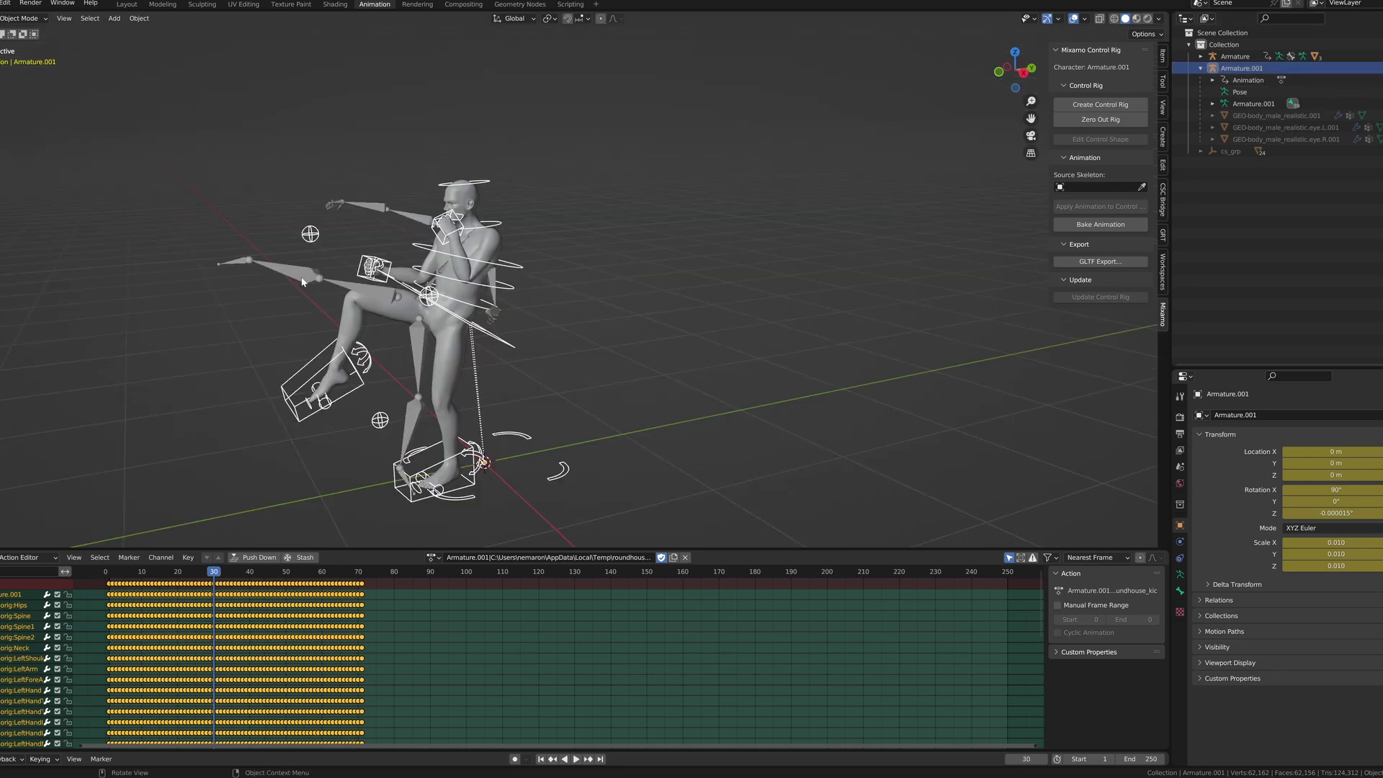
Step: Set Armature.001 as source skeleton and apply its animation to the Armature control rig
{"action": "left_click", "coordinate": [304, 282]}
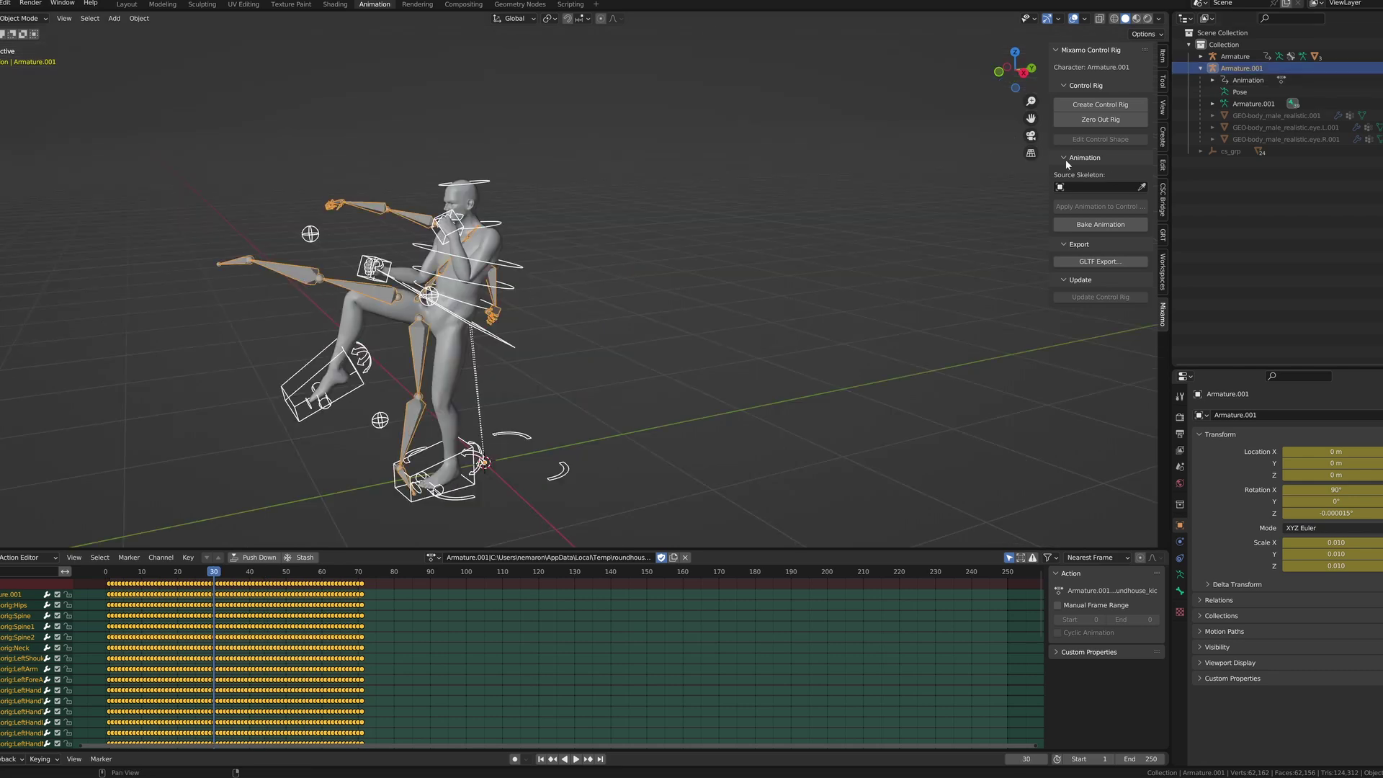
{"action": "left_click", "coordinate": [1141, 186]}
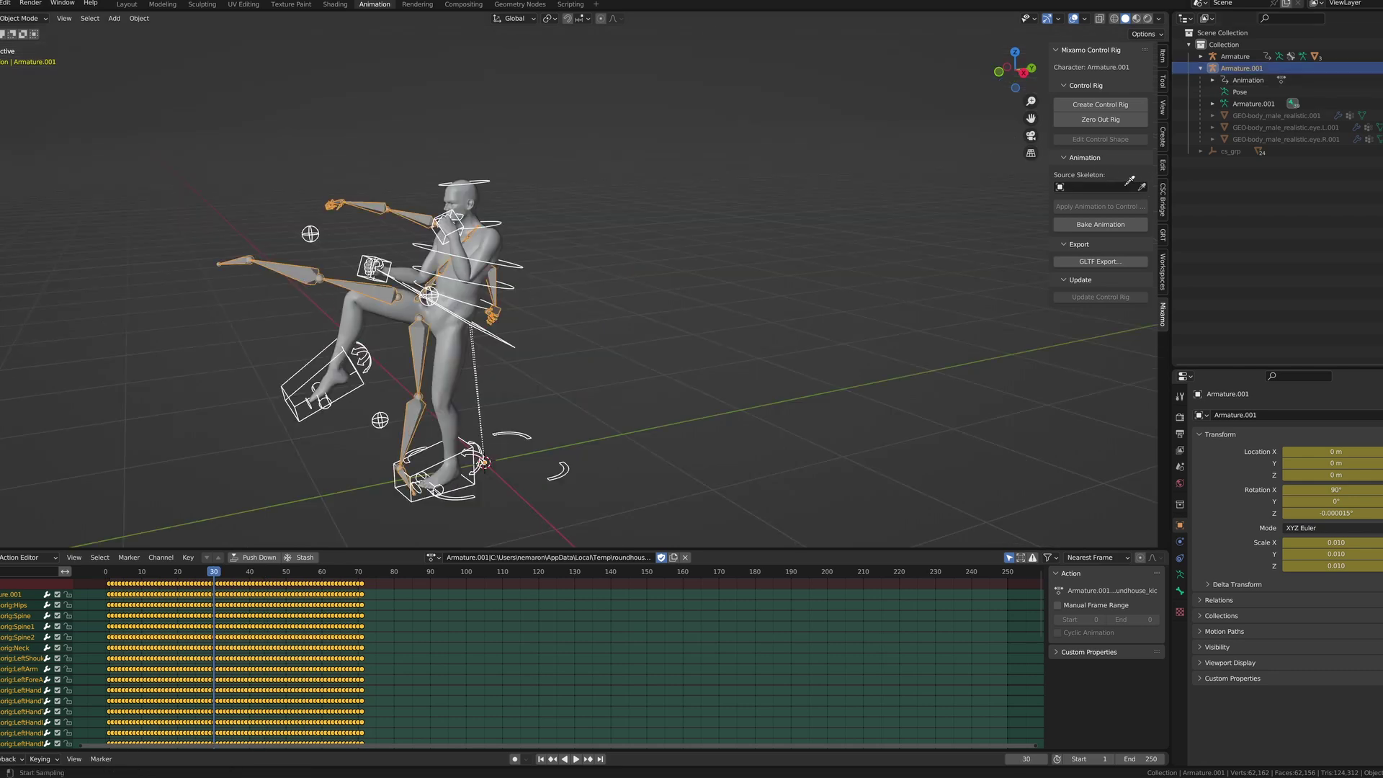
{"action": "left_click", "coordinate": [308, 271]}
{"action": "left_click", "coordinate": [485, 185]}
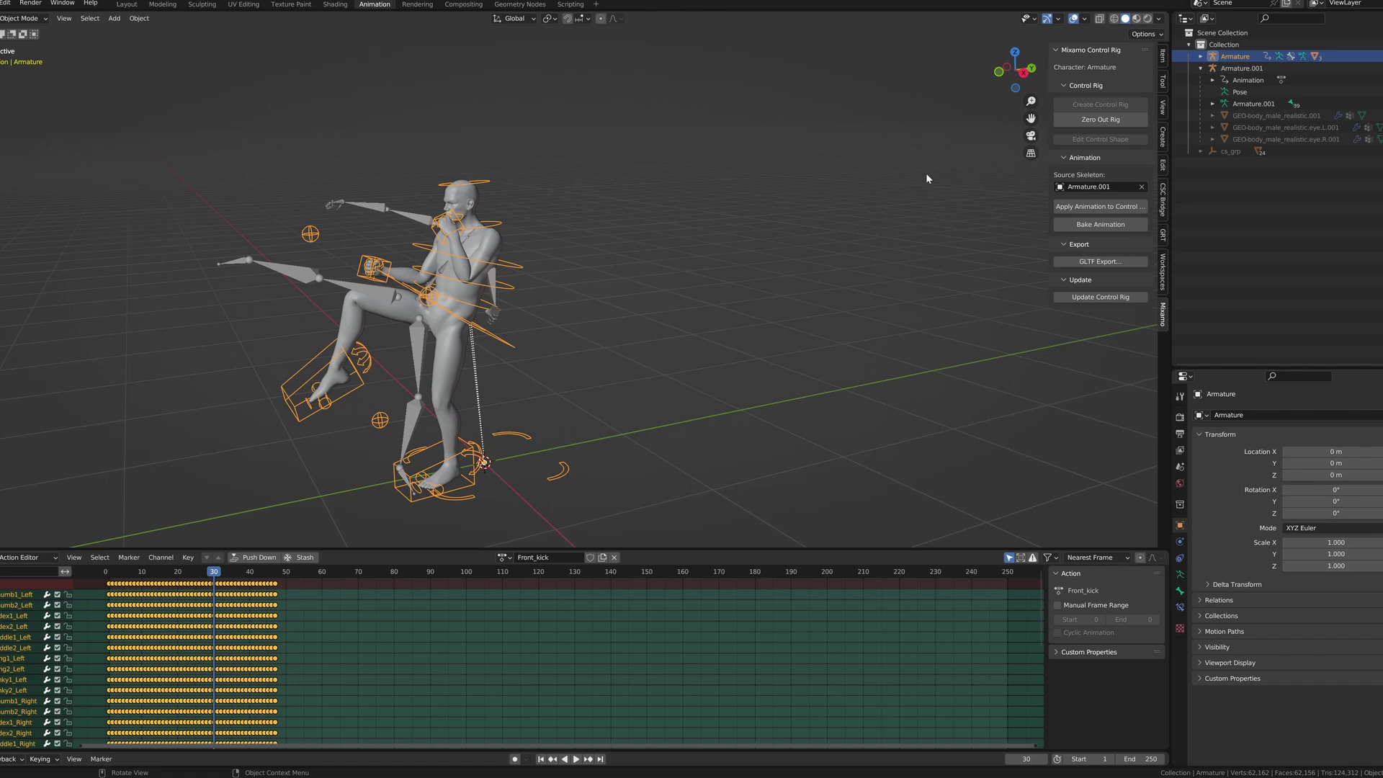
{"action": "left_click", "coordinate": [1059, 206]}
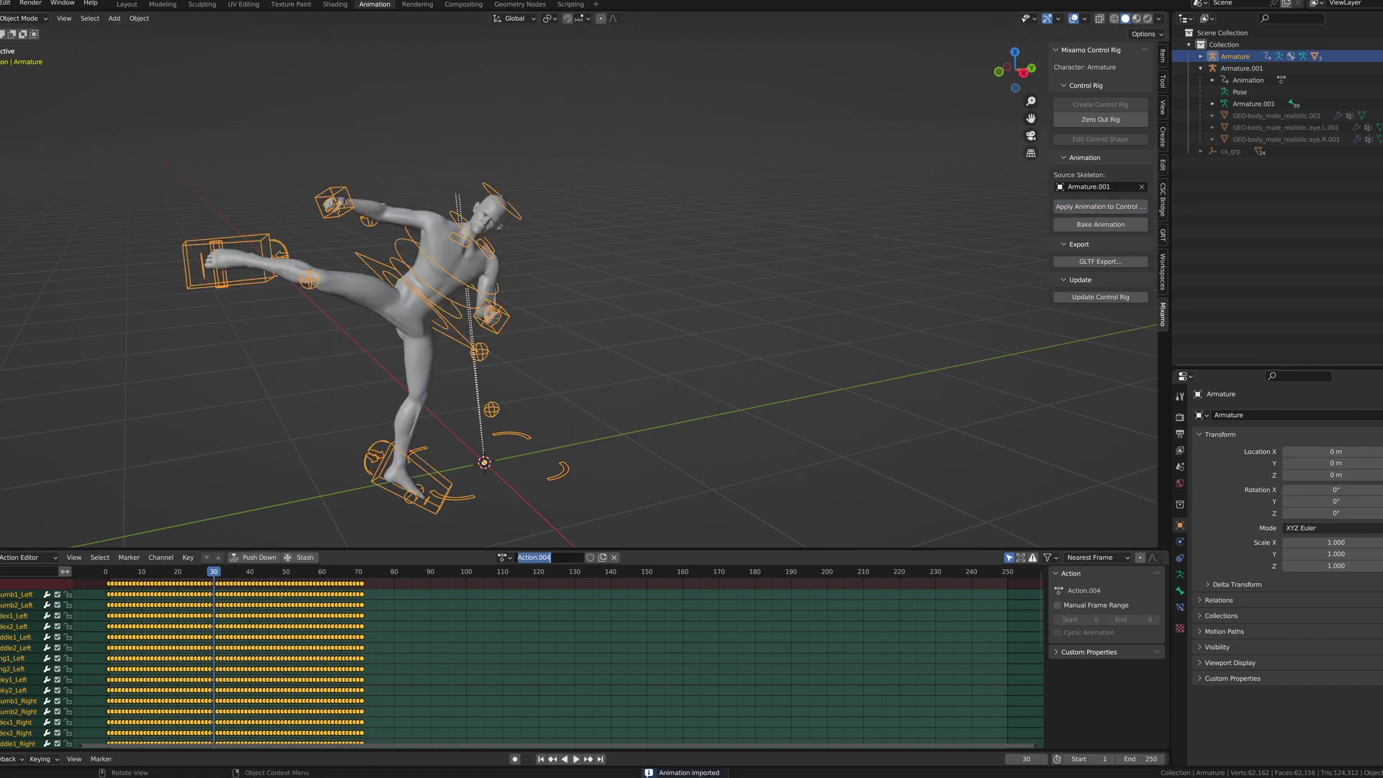
Step: Delete Armature.001 and its children, then reselect the Armature control rig
{"action": "left_click", "coordinate": [1229, 69]}
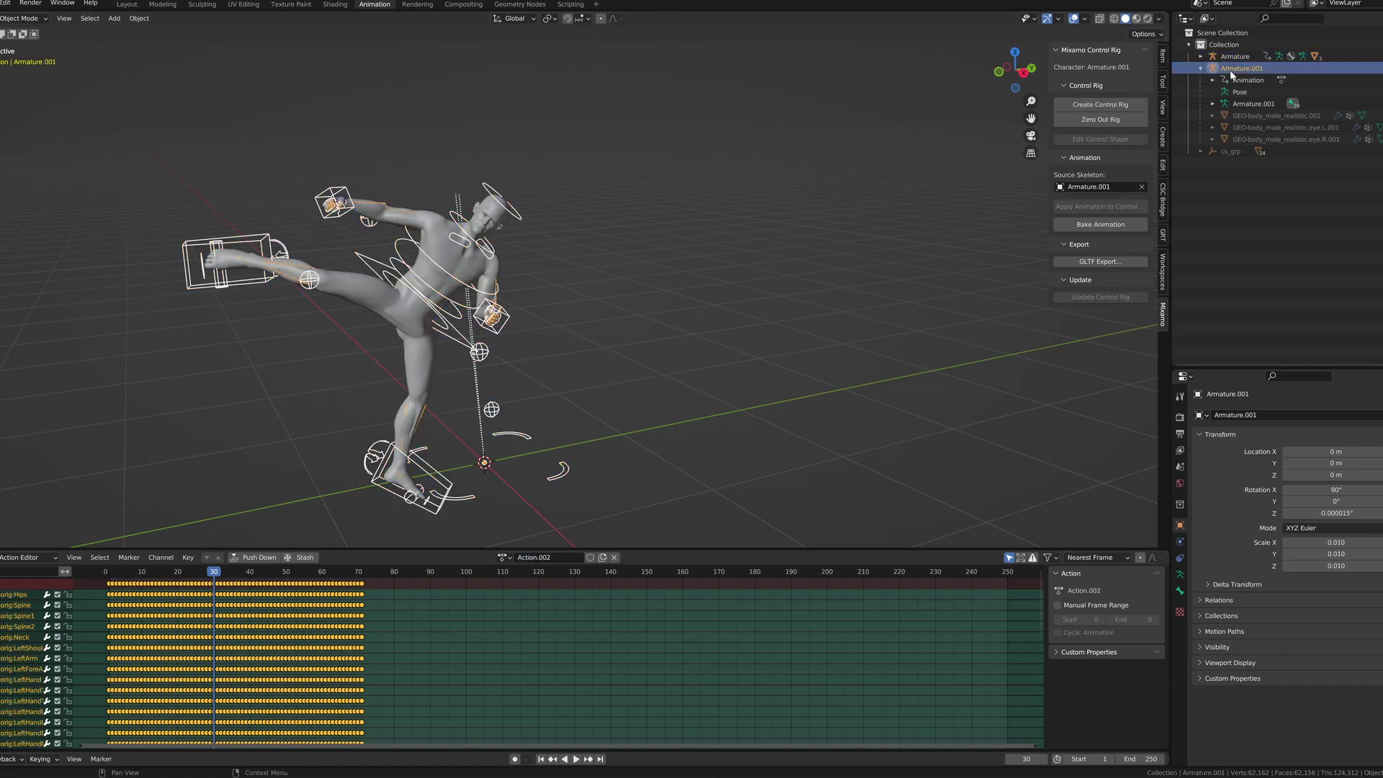
{"action": "right_click", "coordinate": [1229, 71]}
{"action": "left_click", "coordinate": [1202, 71]}
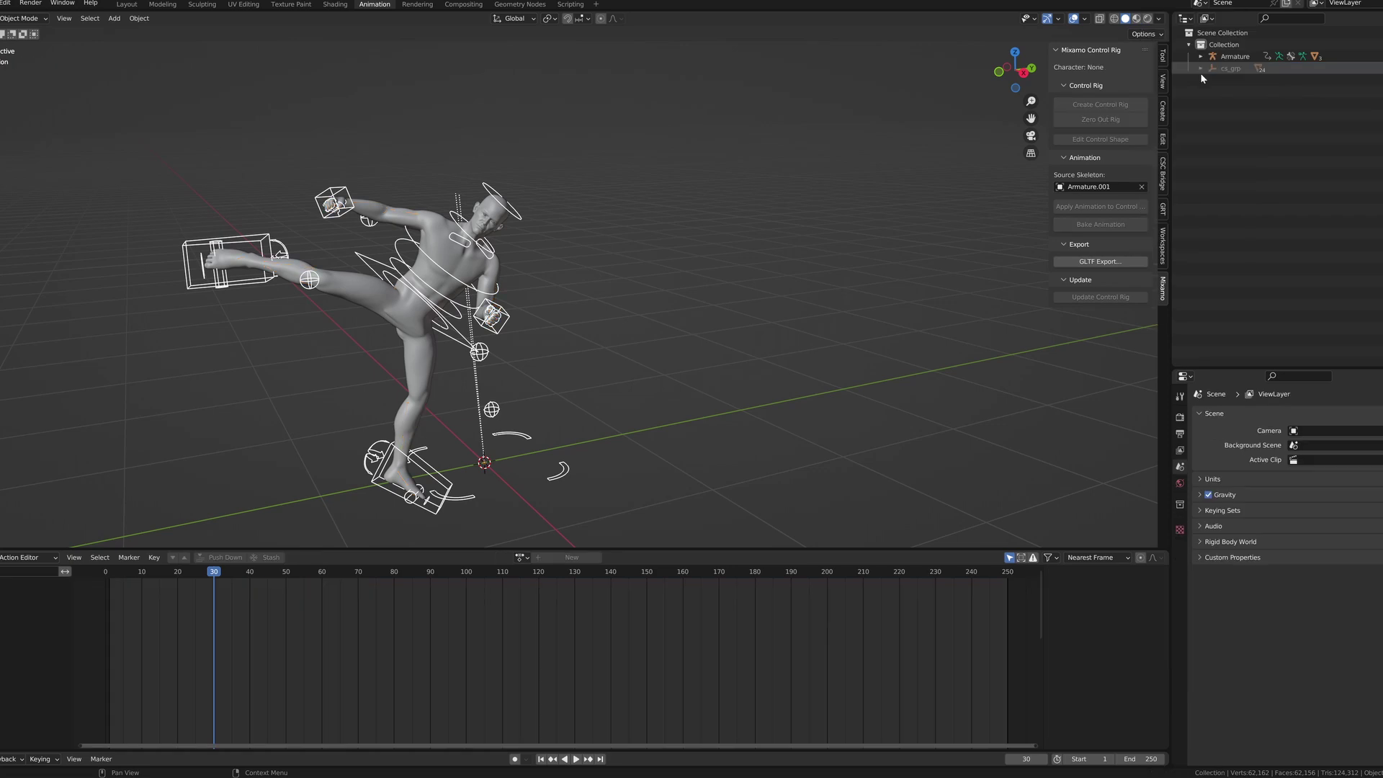
{"action": "left_click", "coordinate": [506, 329]}
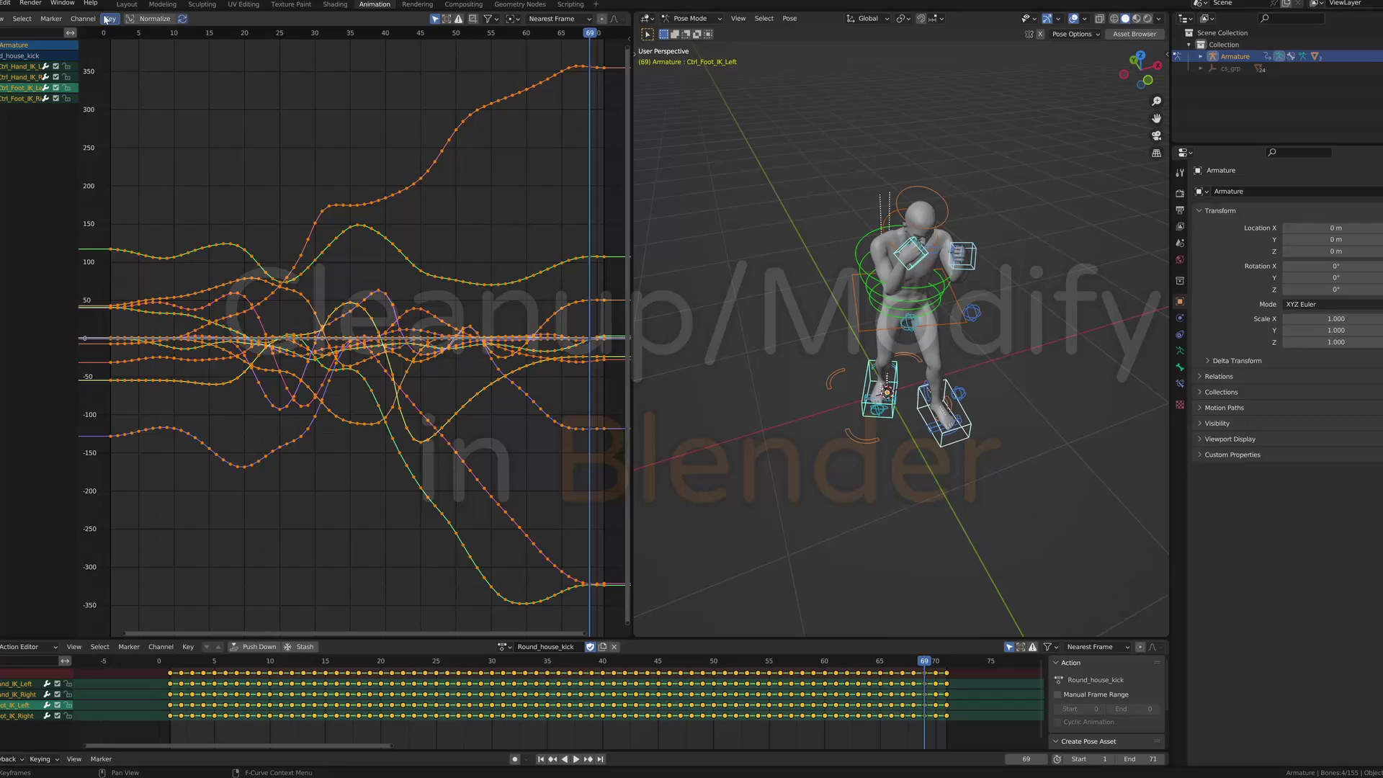
Step: Decimate the Round_house_kick IK control curves by ratio, to about 59%
{"action": "left_click", "coordinate": [110, 19]}
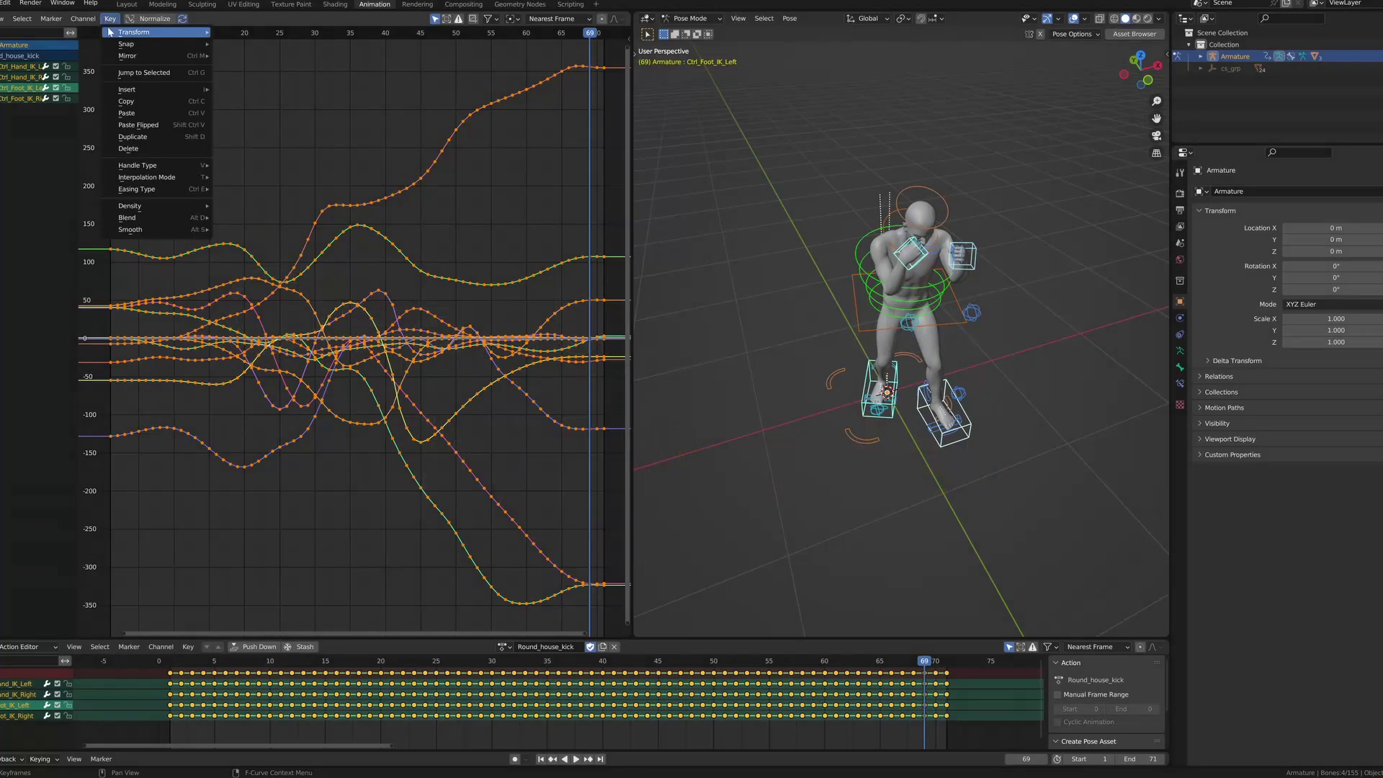
{"action": "mouse_move", "coordinate": [172, 205]}
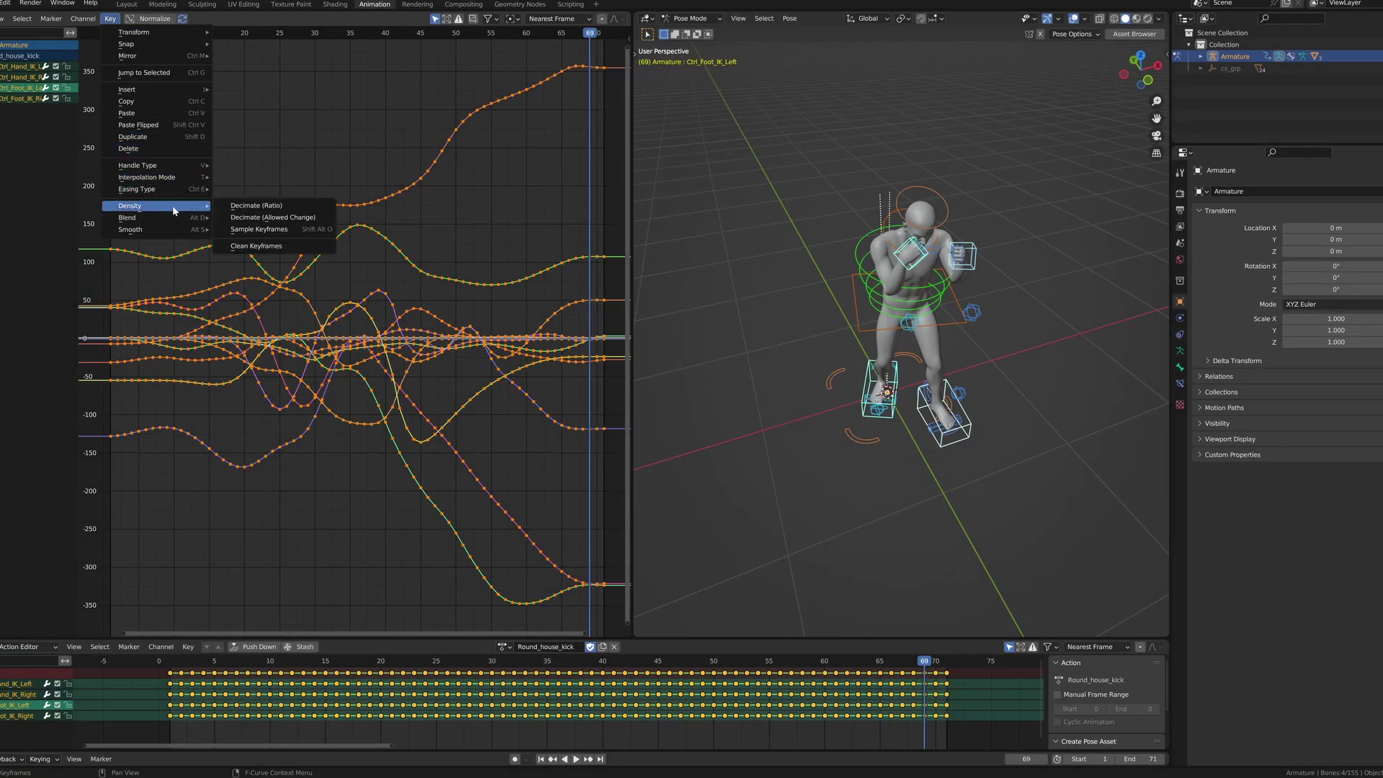
{"action": "left_click", "coordinate": [272, 209]}
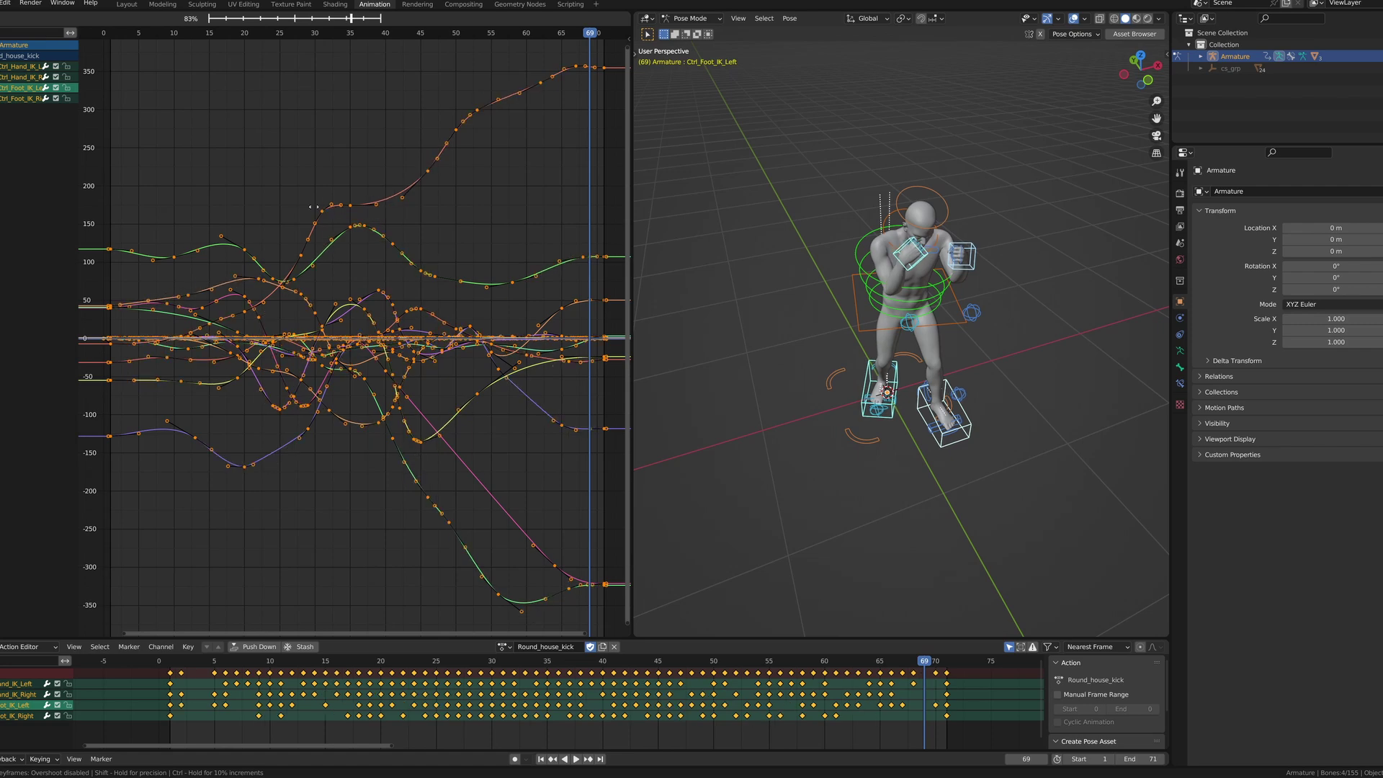
{"action": "mouse_move", "coordinate": [286, 207]}
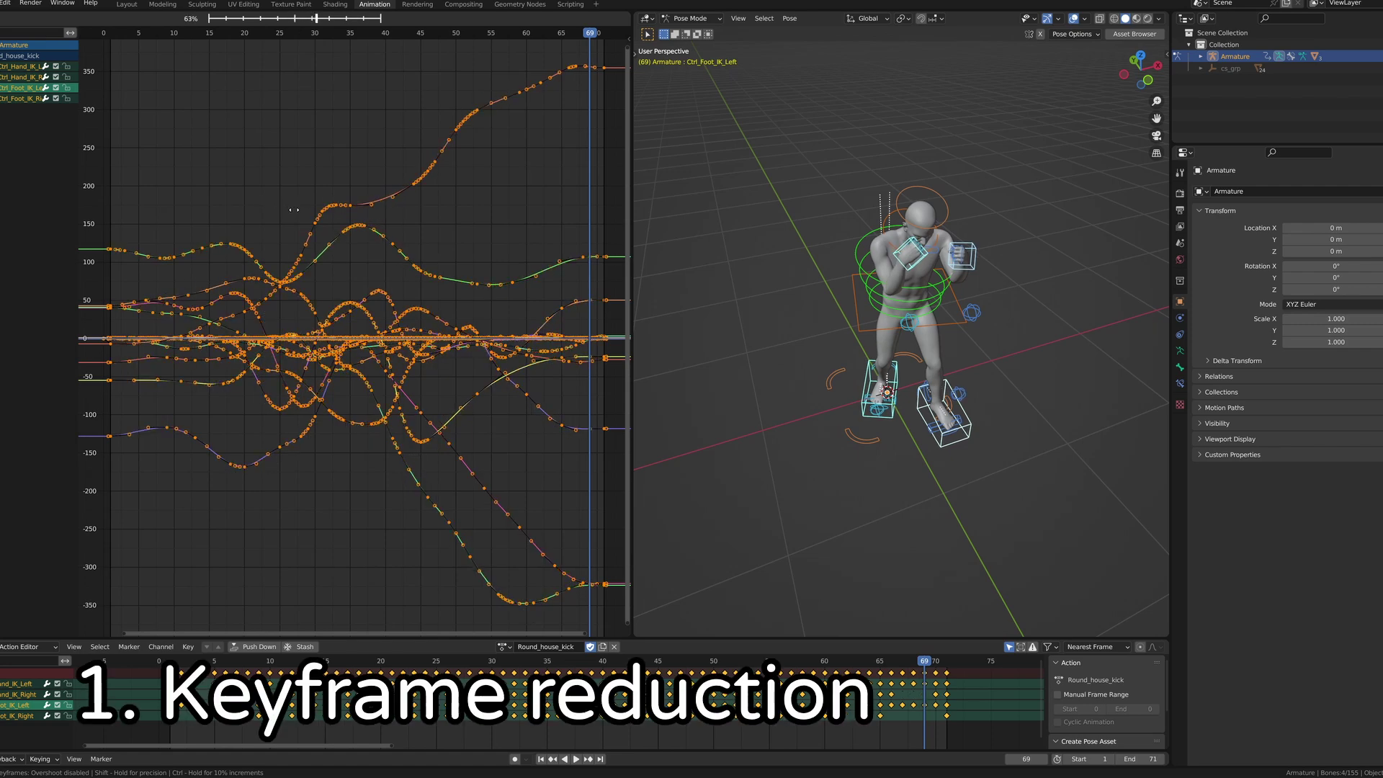
{"action": "left_click", "coordinate": [215, 133]}
Step: Frame all curves in the graph view and play the animation to check the motion
{"action": "key", "text": "Home"}
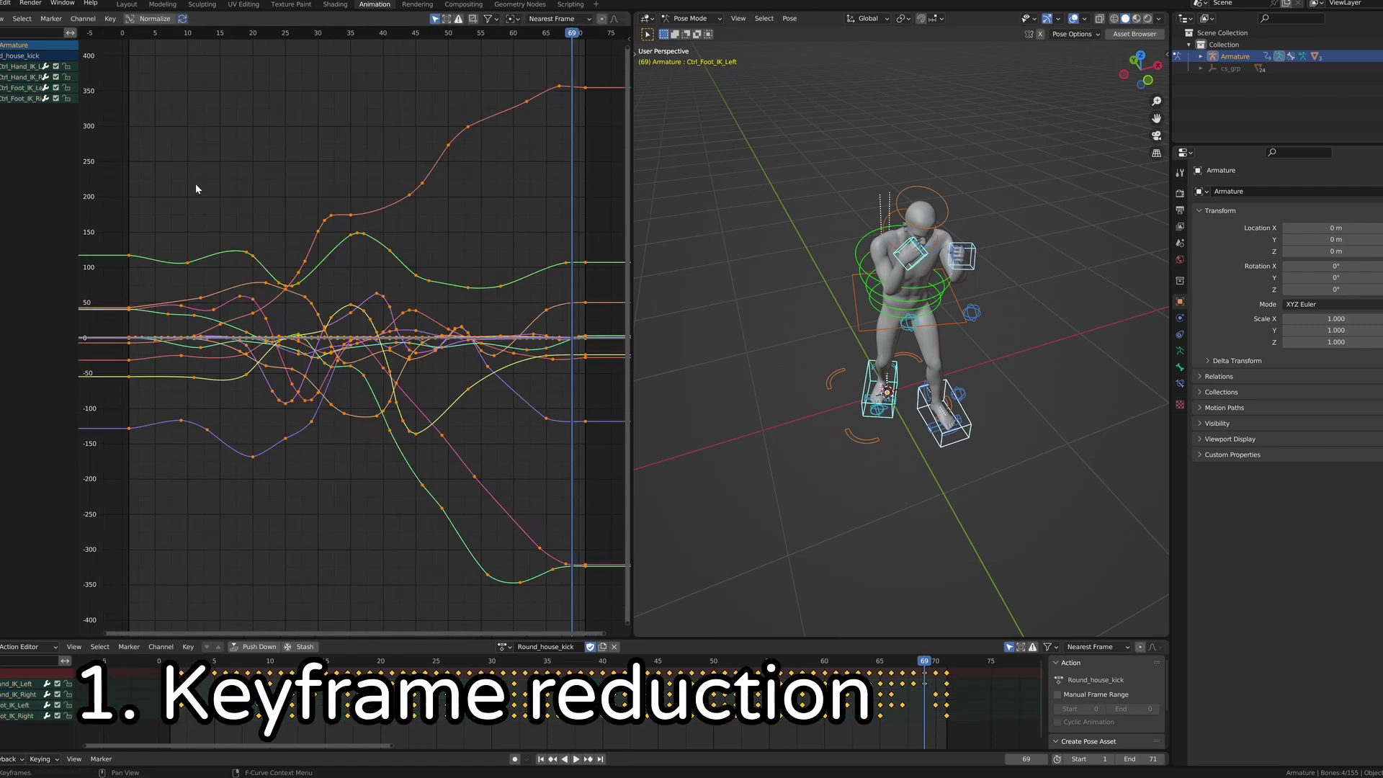
{"action": "key", "text": "space"}
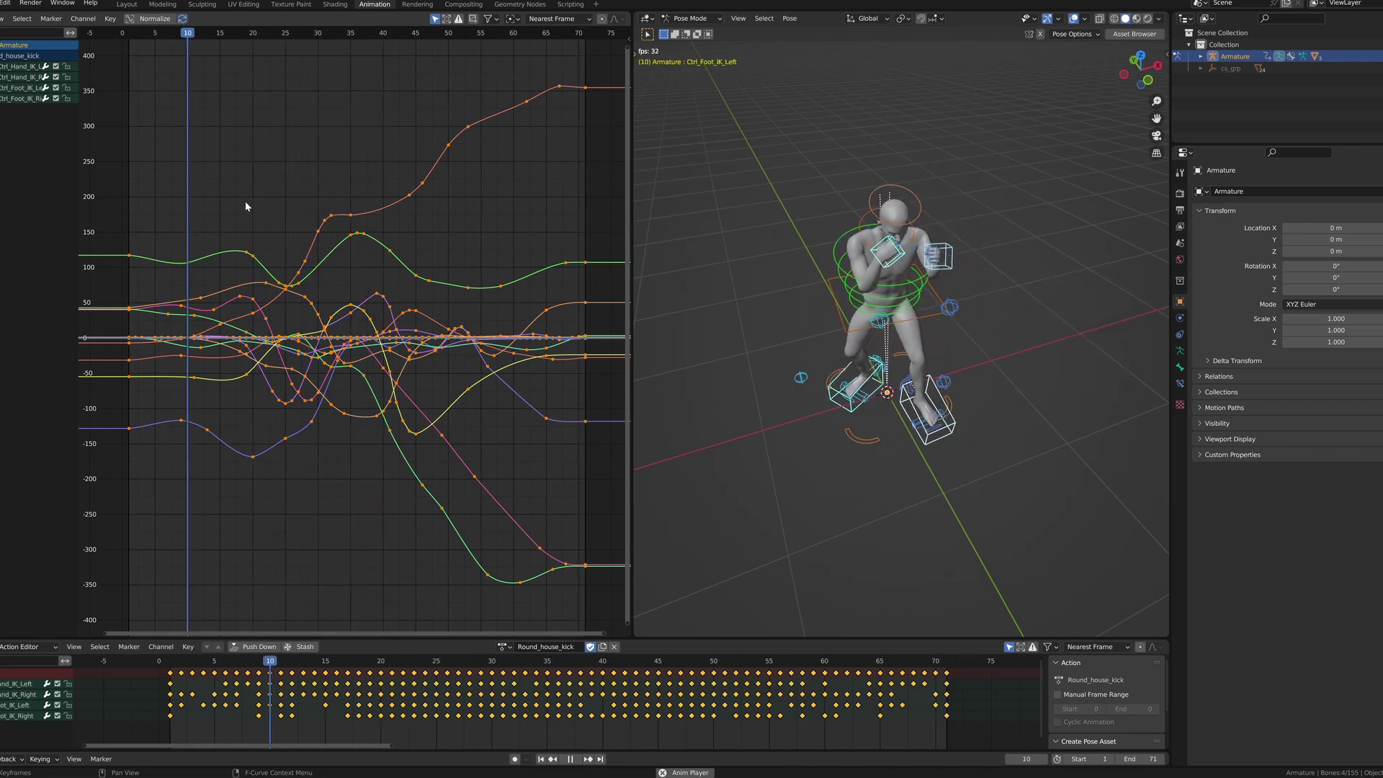
{"action": "key", "text": "space"}
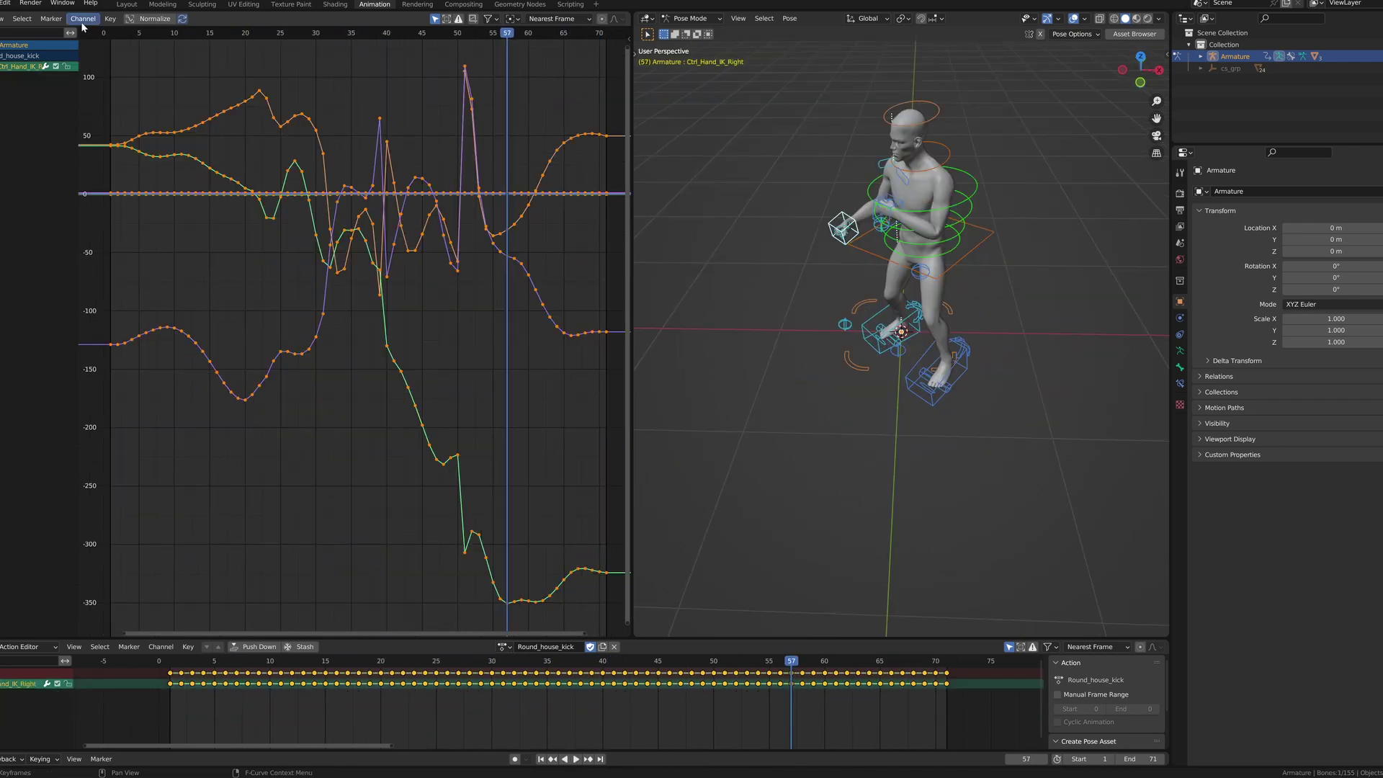
{"action": "left_click", "coordinate": [110, 18]}
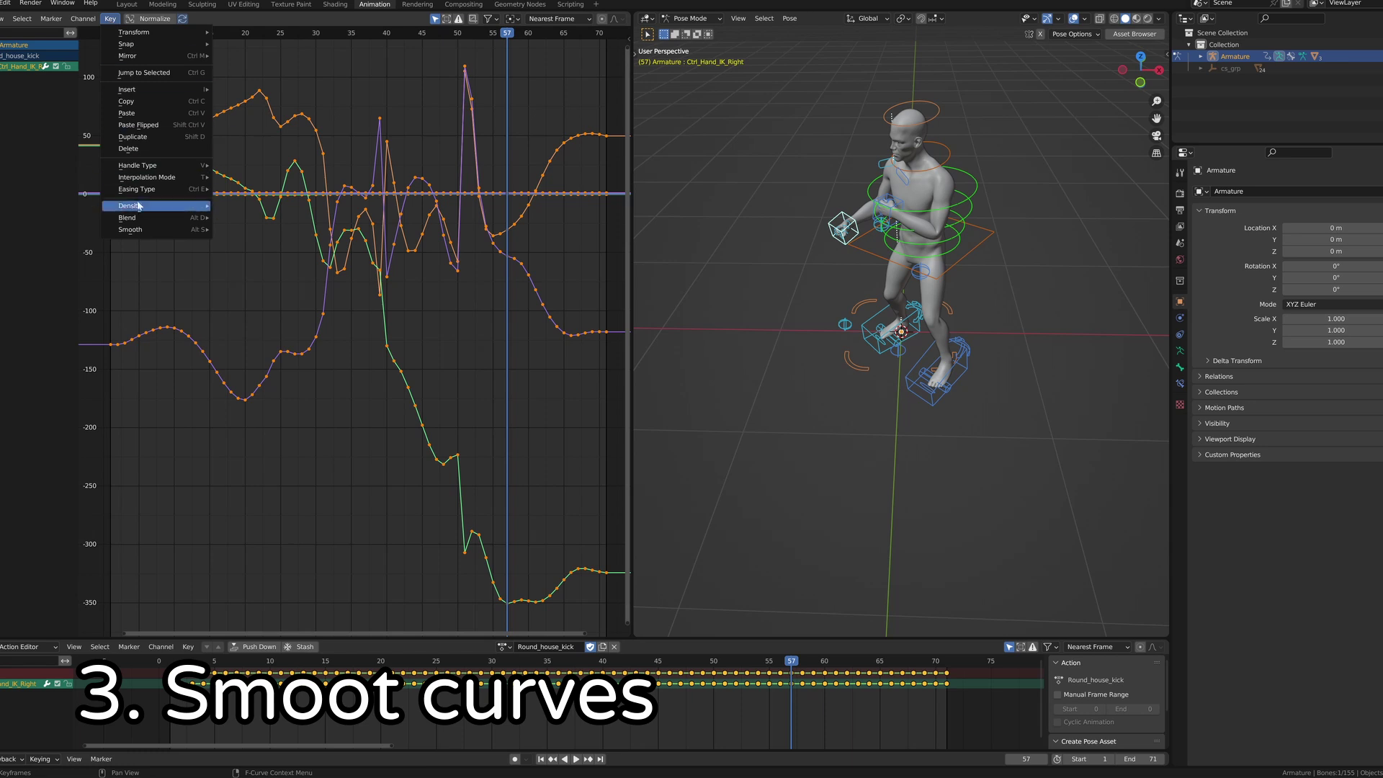
Step: Apply Gaussian smoothing to the right-hand IK curves, then widen the proportional-editing radius for the right foot's kick peak
{"action": "mouse_move", "coordinate": [199, 227]}
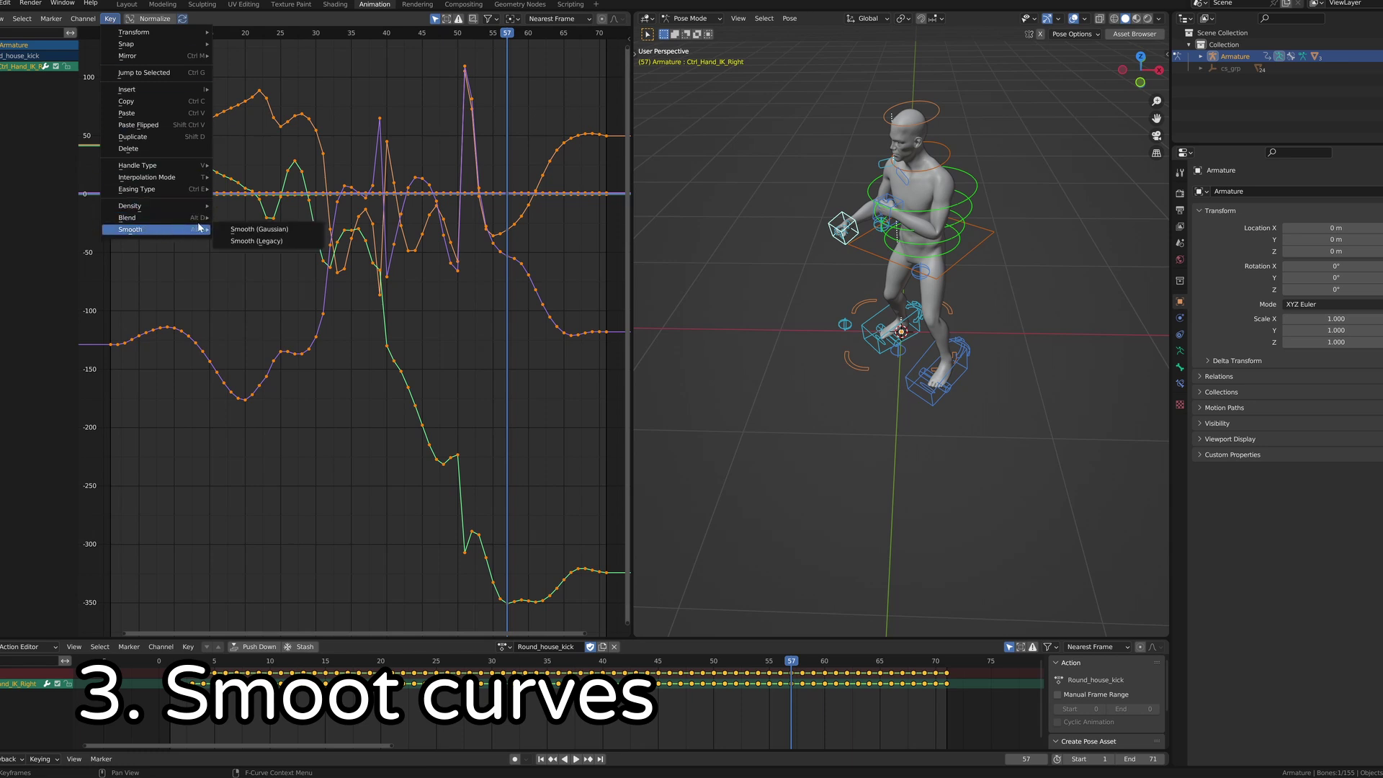
{"action": "left_click", "coordinate": [245, 231]}
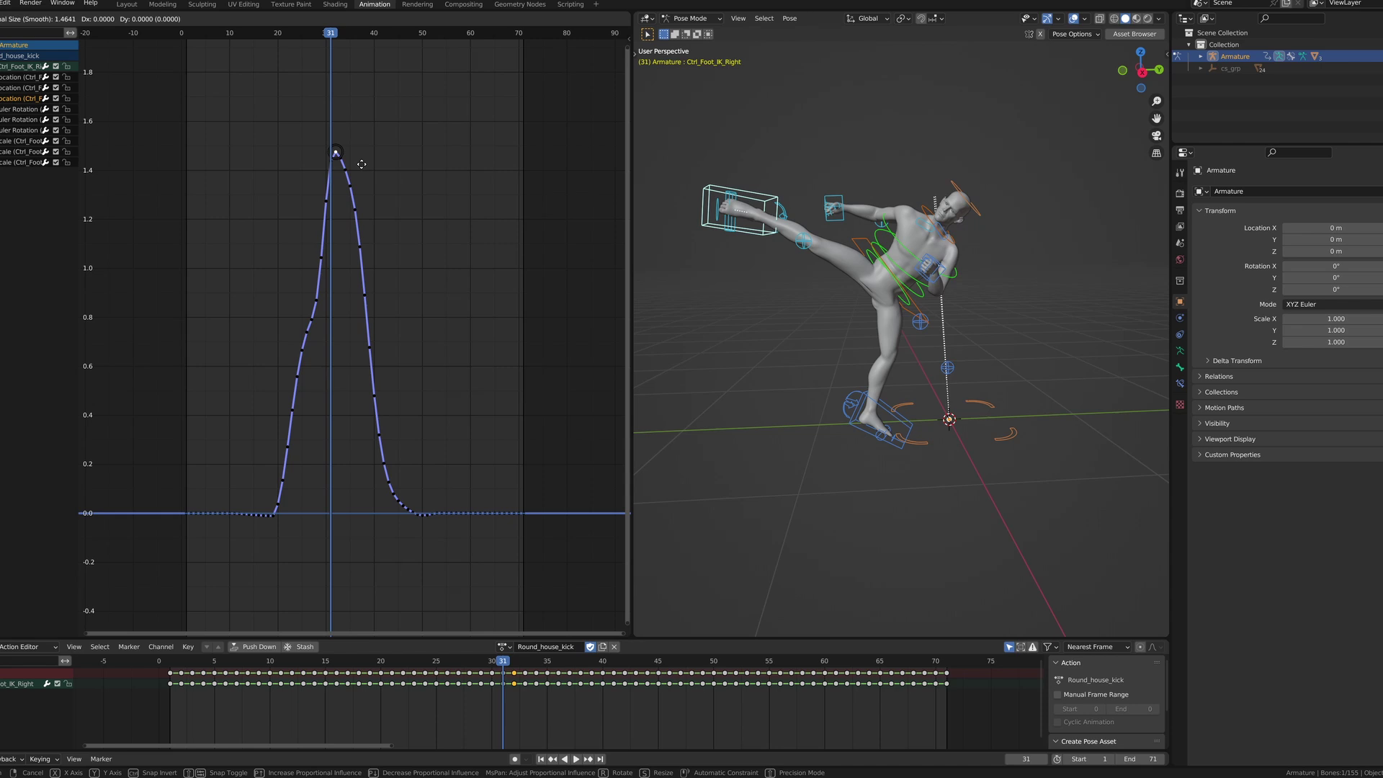
{"action": "scroll", "coordinate": [361, 164], "scroll_direction": "down", "scroll_amount": 20}
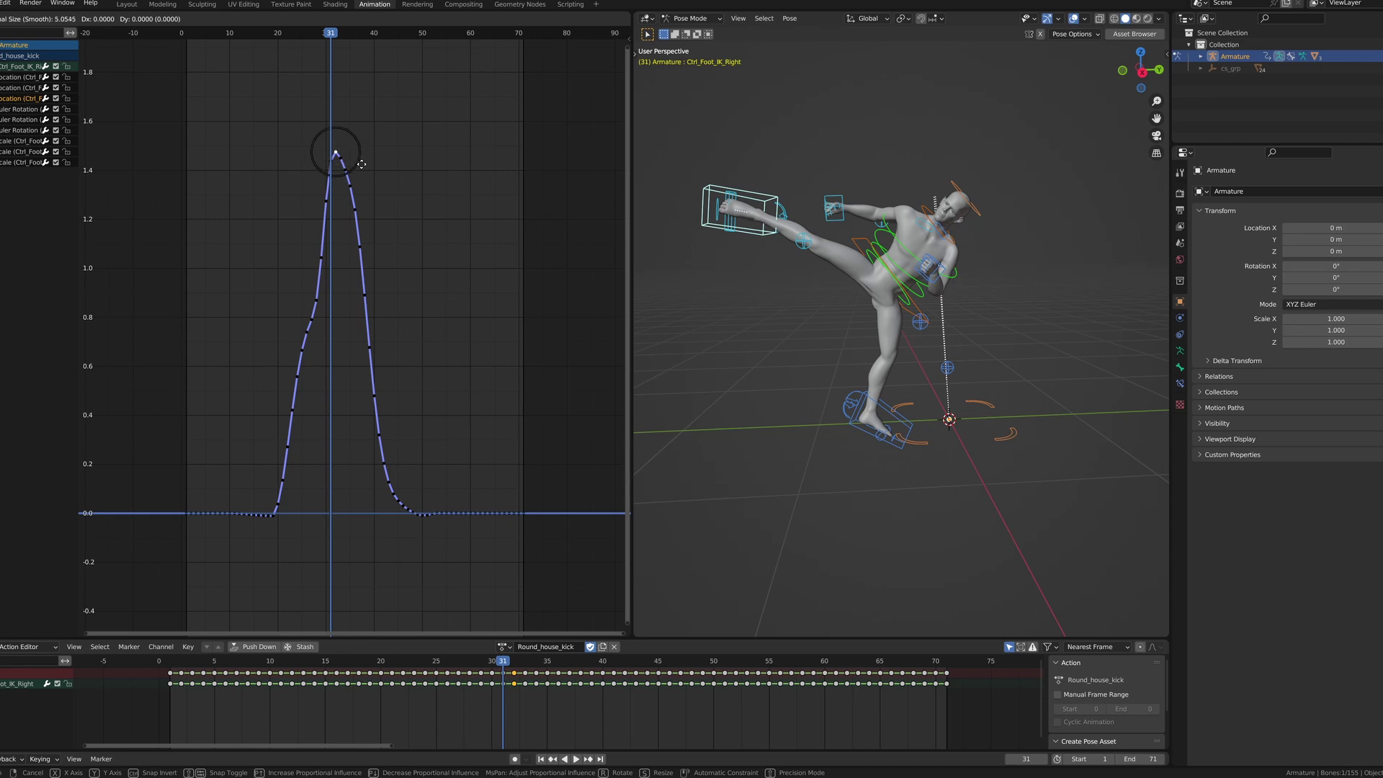